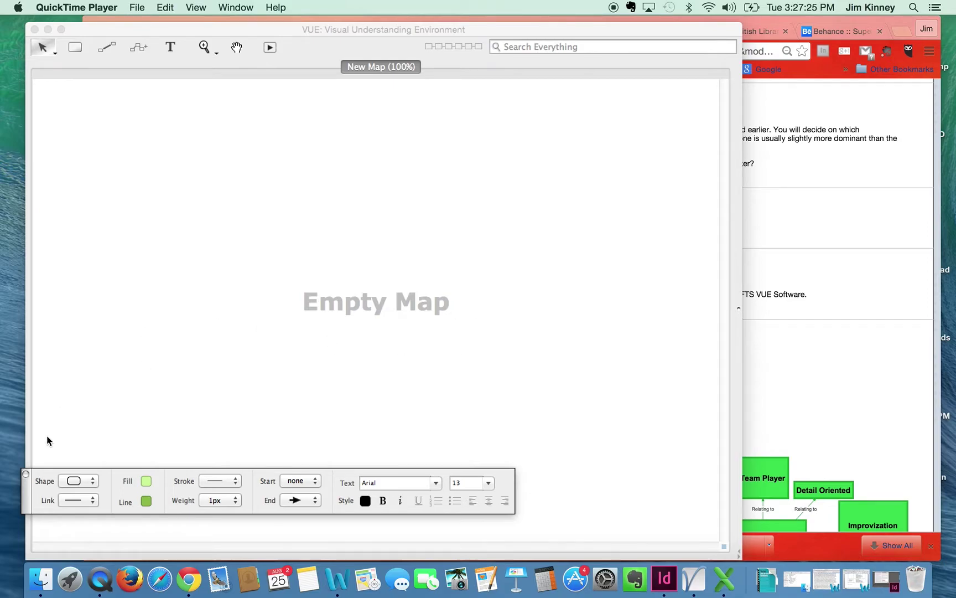
Reopen the Formatting Palette and dock it at the bottom of the map.
{"action": "left_click_drag", "start_coordinate": [26, 483], "coordinate": [98, 369]}
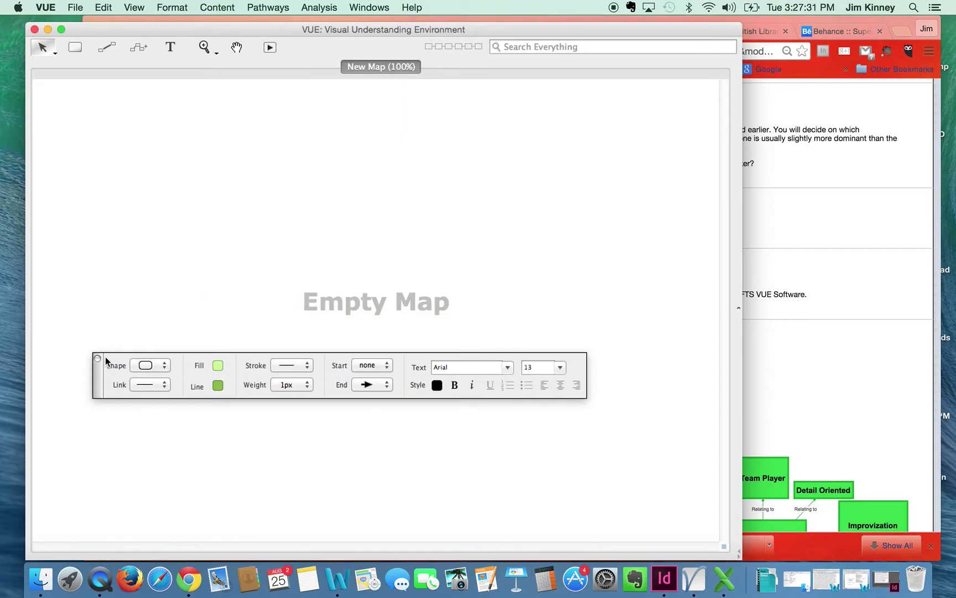
{"action": "left_click", "coordinate": [96, 358]}
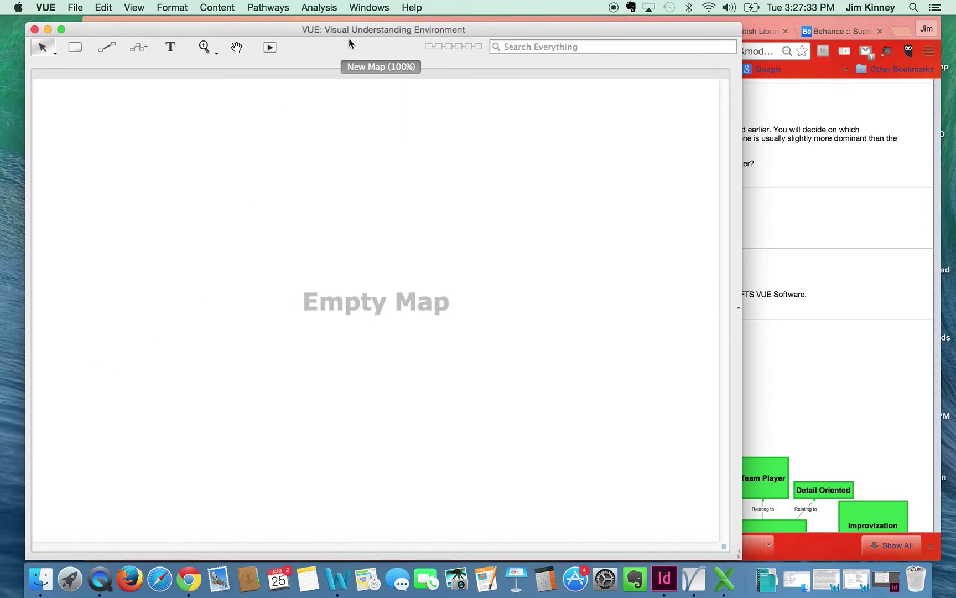
{"action": "left_click", "coordinate": [357, 6]}
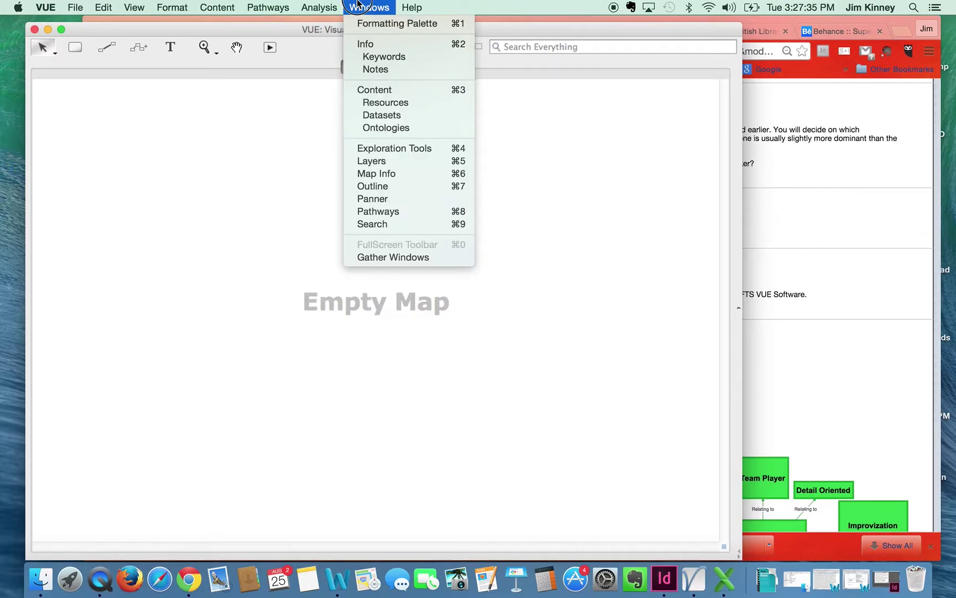
{"action": "left_click", "coordinate": [382, 25]}
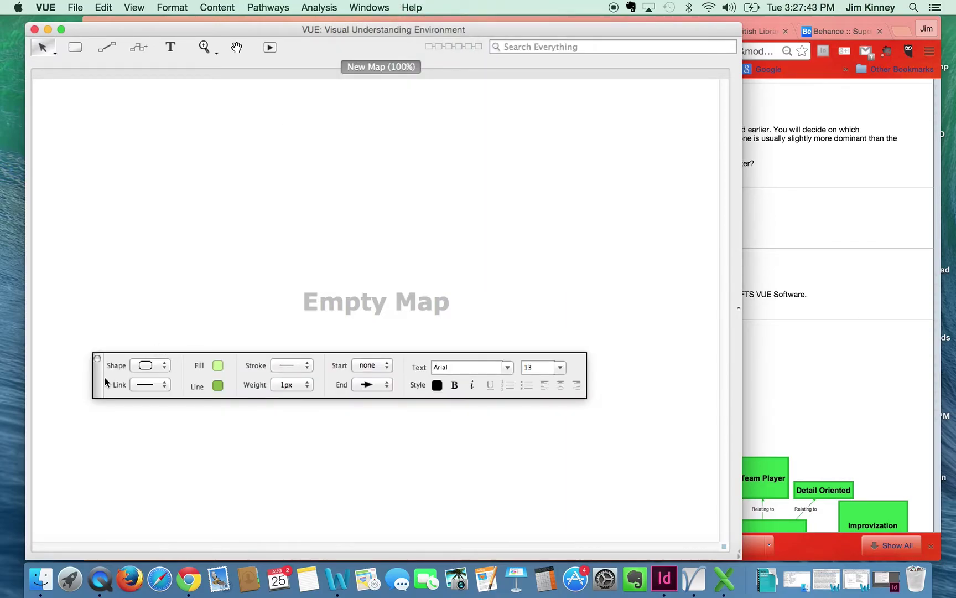
{"action": "left_click_drag", "start_coordinate": [98, 378], "coordinate": [19, 358]}
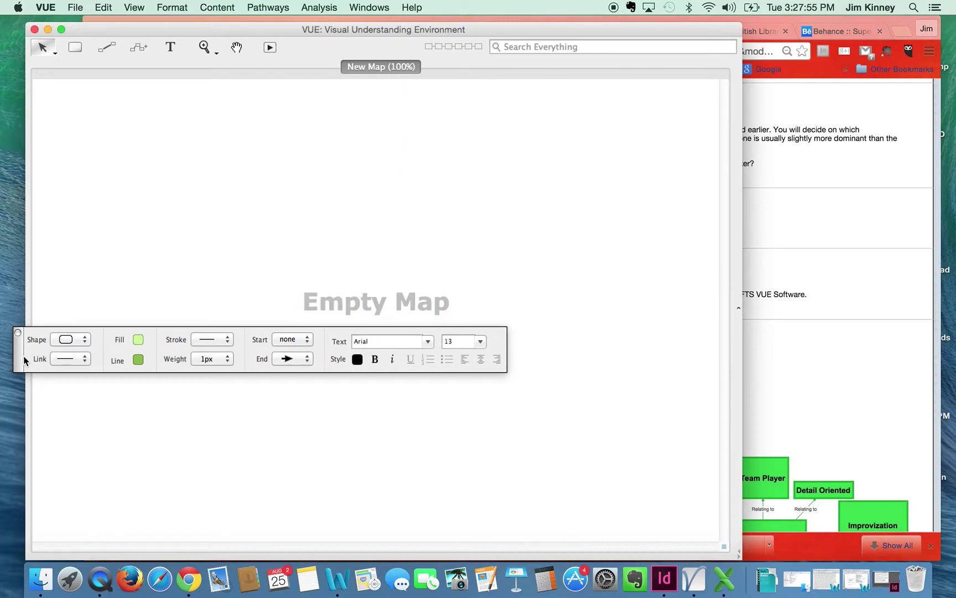
{"action": "left_click_drag", "start_coordinate": [24, 360], "coordinate": [106, 532]}
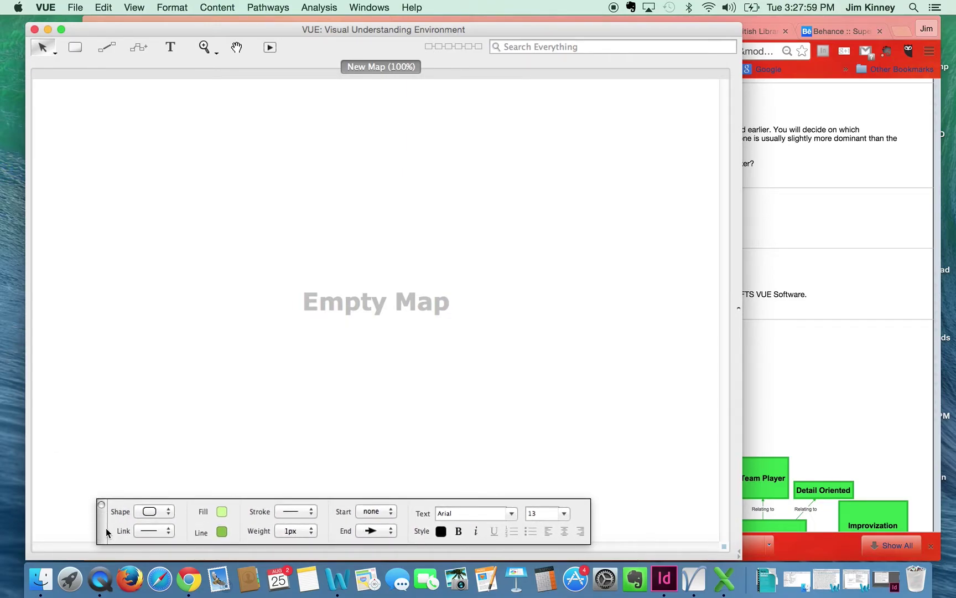
With the Node tool, set new nodes to plain rectangles with a yellow fill.
{"action": "left_click", "coordinate": [70, 48]}
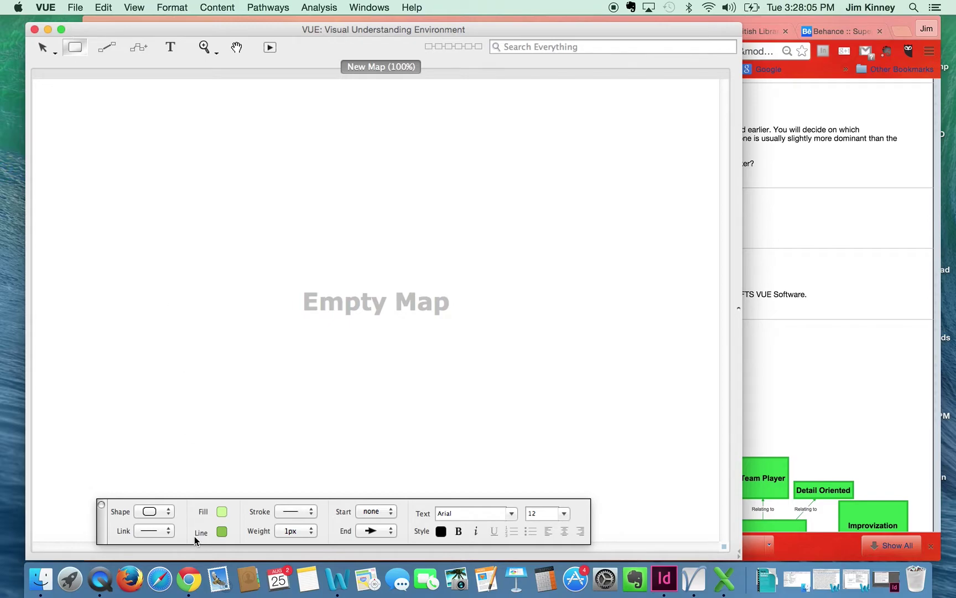
{"action": "left_click", "coordinate": [169, 511]}
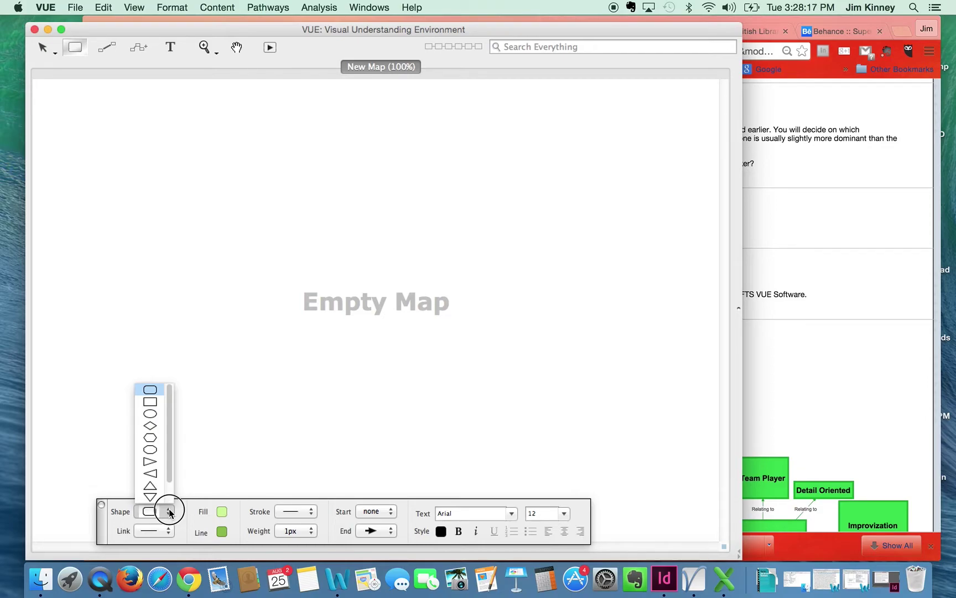
{"action": "left_click", "coordinate": [153, 405]}
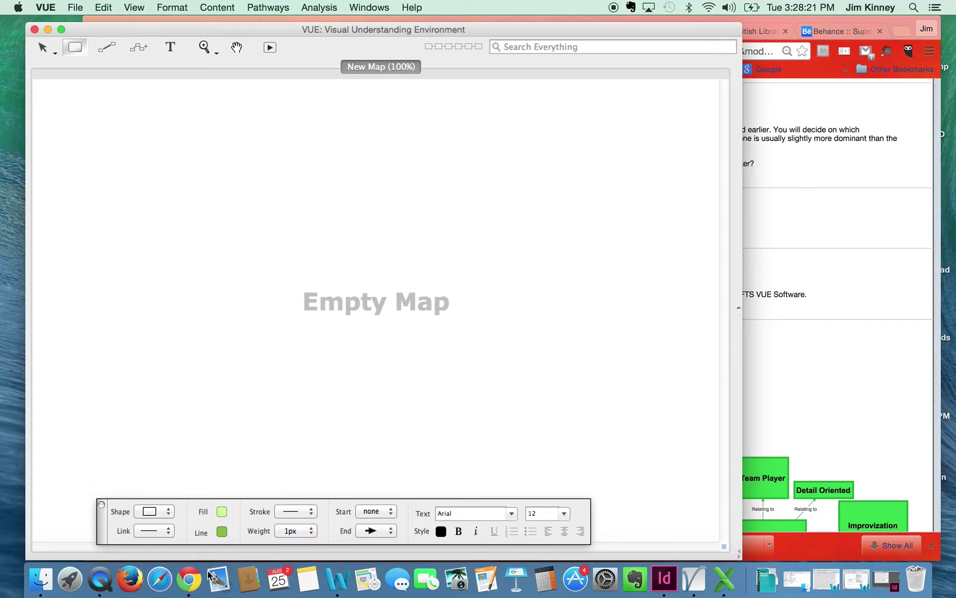
{"action": "left_click", "coordinate": [221, 511]}
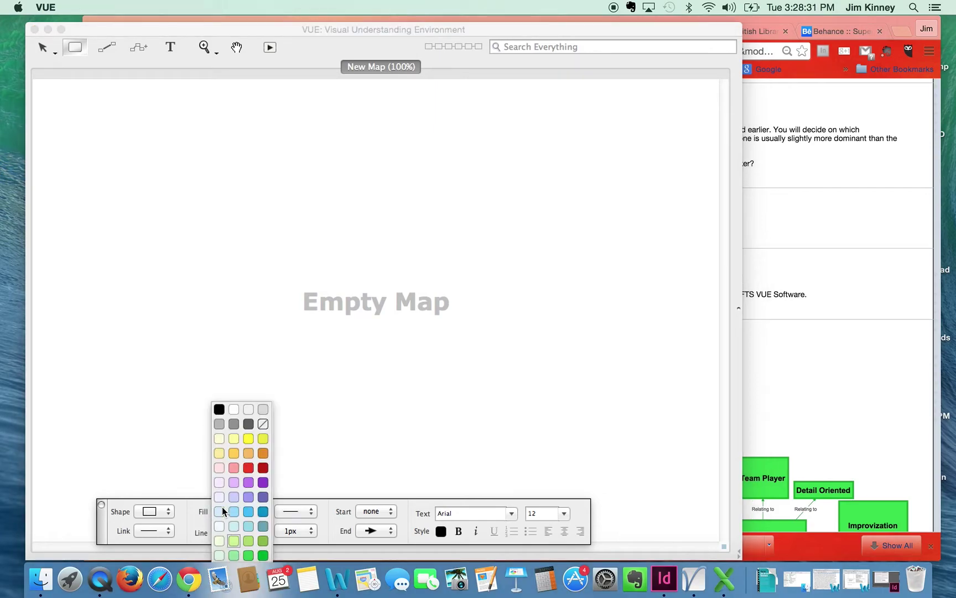
{"action": "left_click", "coordinate": [251, 436]}
Make the node outline yellow with a 4px line weight.
{"action": "left_click", "coordinate": [222, 531]}
{"action": "left_click", "coordinate": [284, 496]}
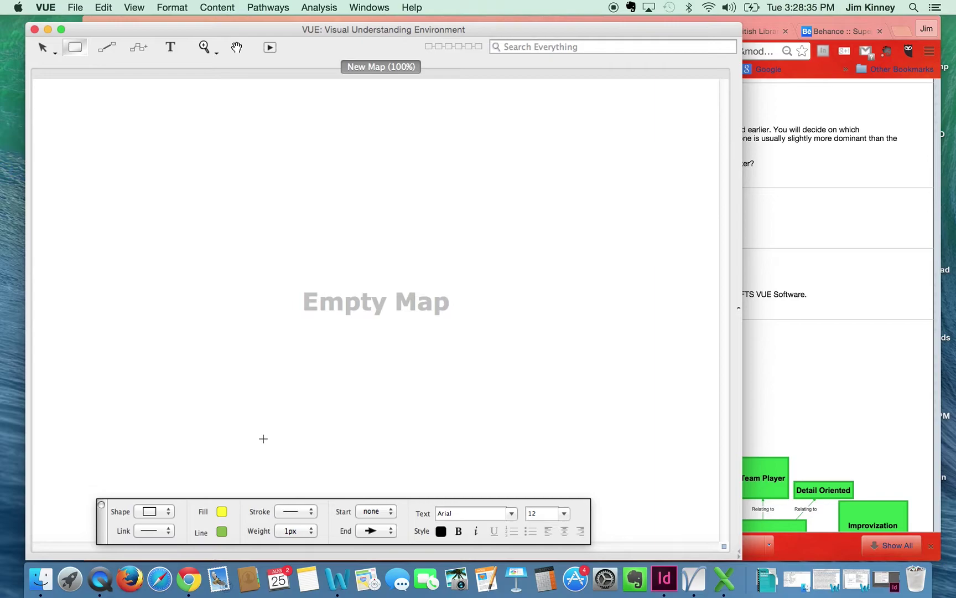
{"action": "left_click", "coordinate": [222, 532]}
{"action": "left_click", "coordinate": [263, 437]}
{"action": "left_click", "coordinate": [312, 530]}
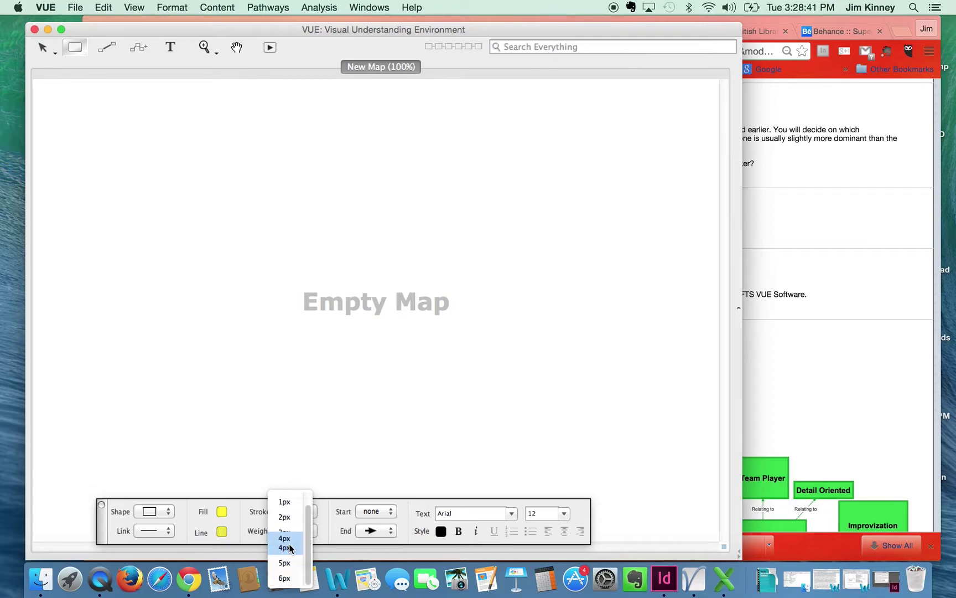
{"action": "left_click", "coordinate": [289, 543]}
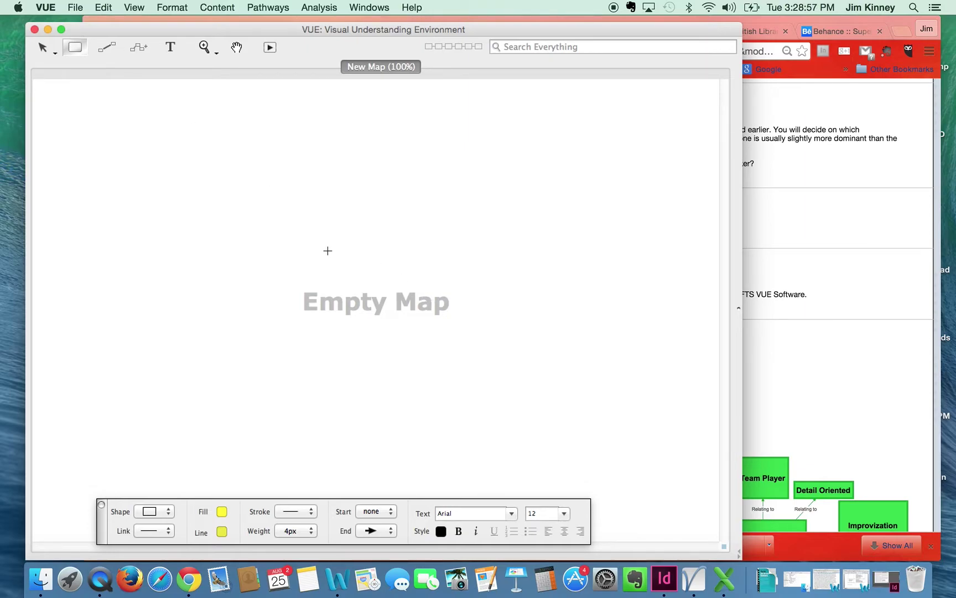
Draw a yellow rectangle node near the map centre, label it with the author's full name, and reselect it.
{"action": "left_click_drag", "start_coordinate": [324, 222], "coordinate": [458, 343]}
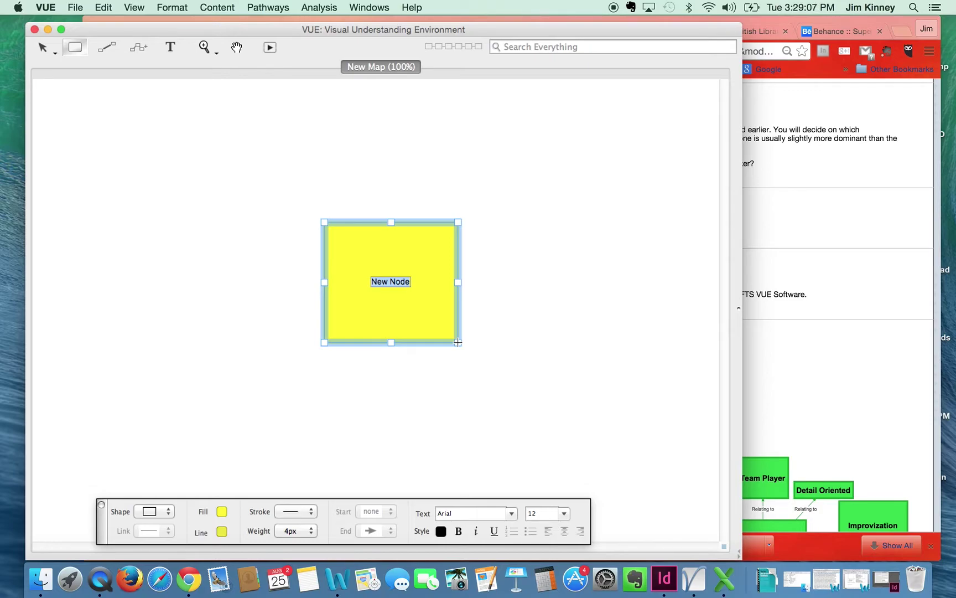
{"action": "type", "text": "Jim Kinney"}
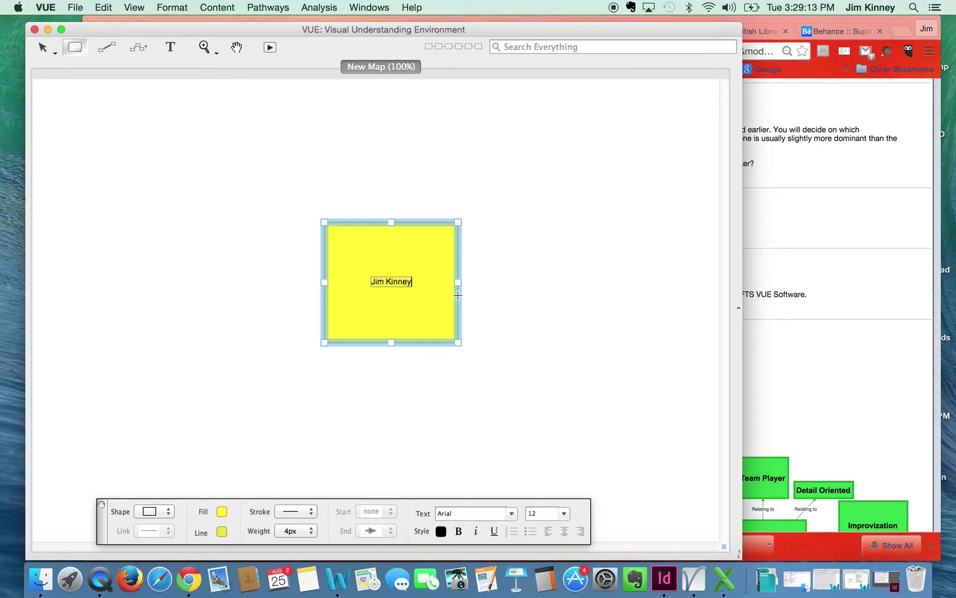
{"action": "left_click", "coordinate": [214, 7]}
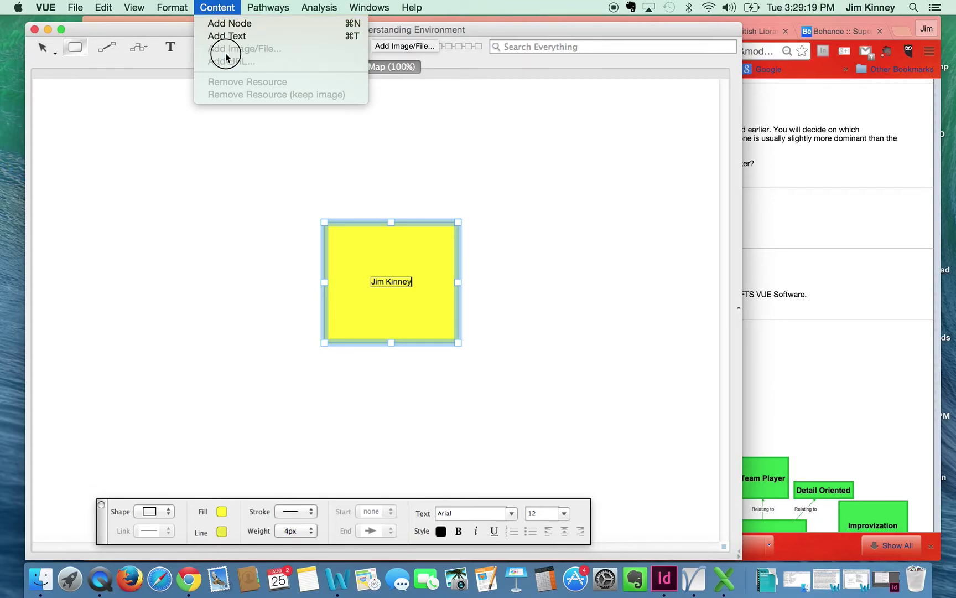
{"action": "key", "text": "Escape"}
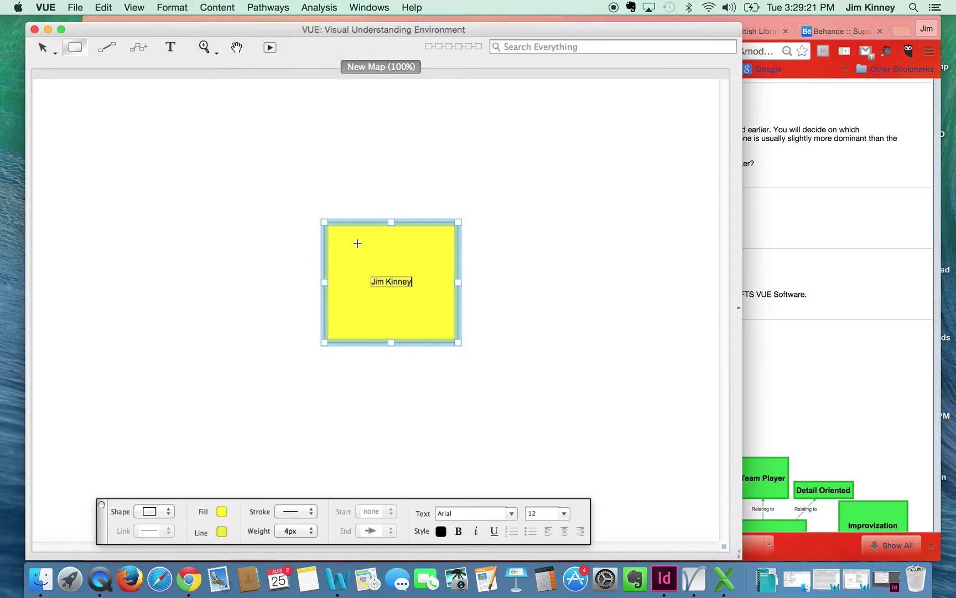
{"action": "left_click", "coordinate": [303, 260]}
{"action": "left_click", "coordinate": [350, 244]}
{"action": "left_click", "coordinate": [226, 8]}
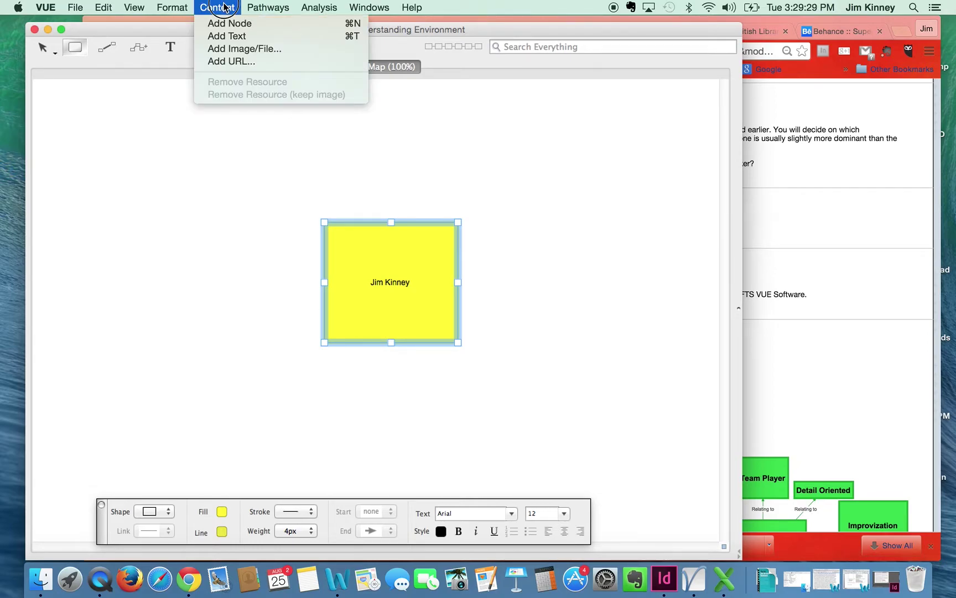
Add the headshot photo from the Desktop into the name node.
{"action": "left_click", "coordinate": [230, 51]}
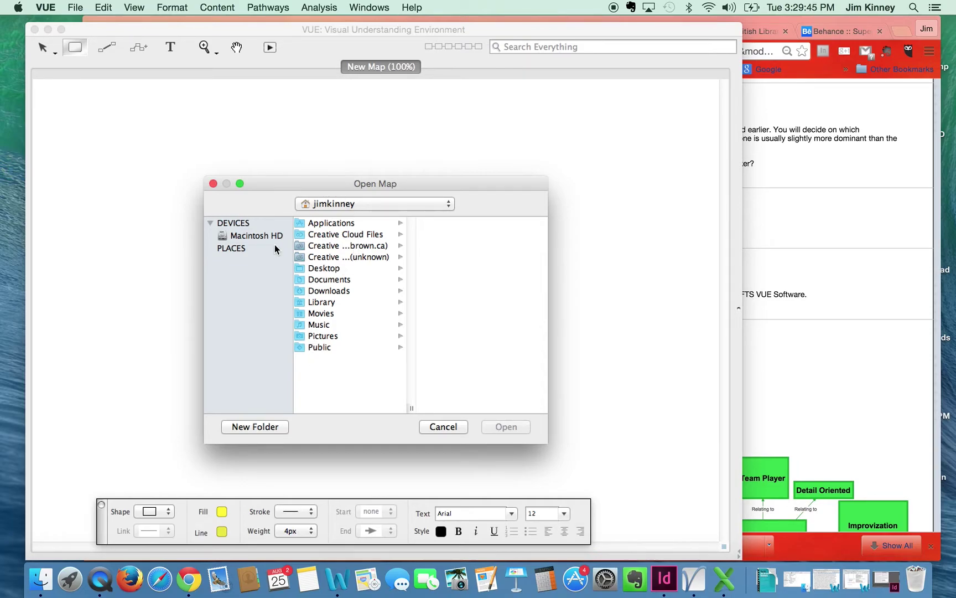
{"action": "left_click", "coordinate": [324, 268]}
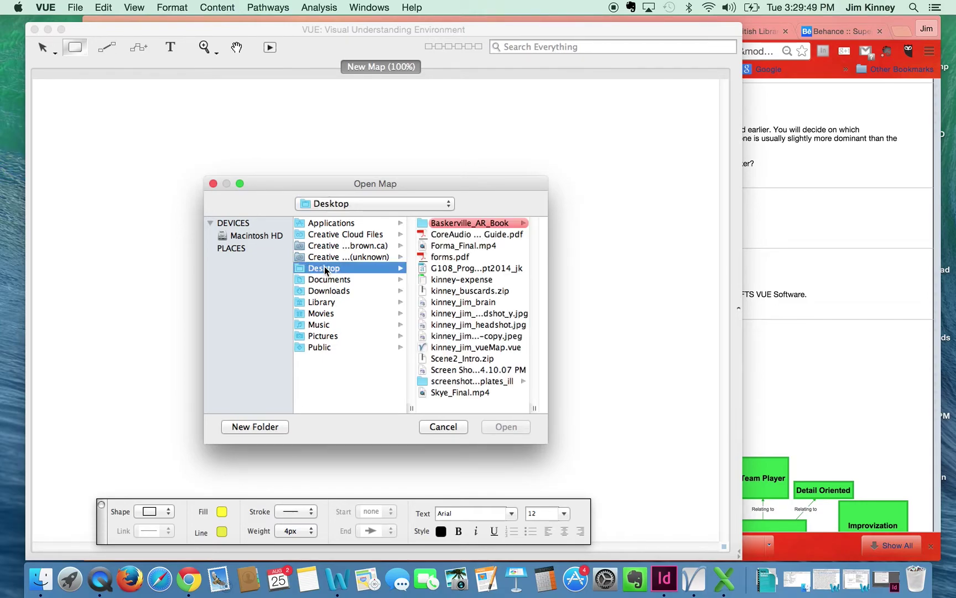
{"action": "left_click", "coordinate": [501, 325]}
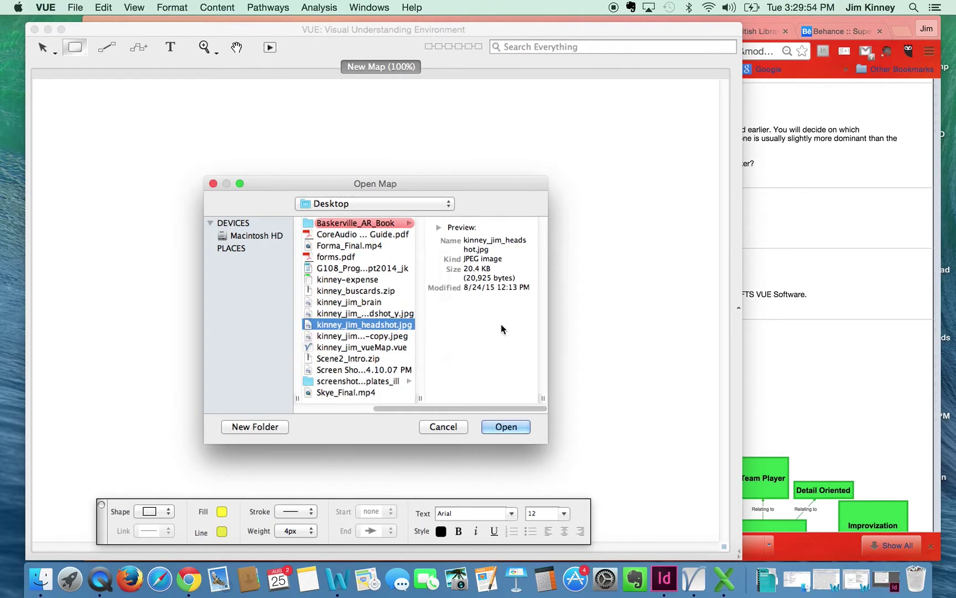
{"action": "left_click", "coordinate": [506, 427]}
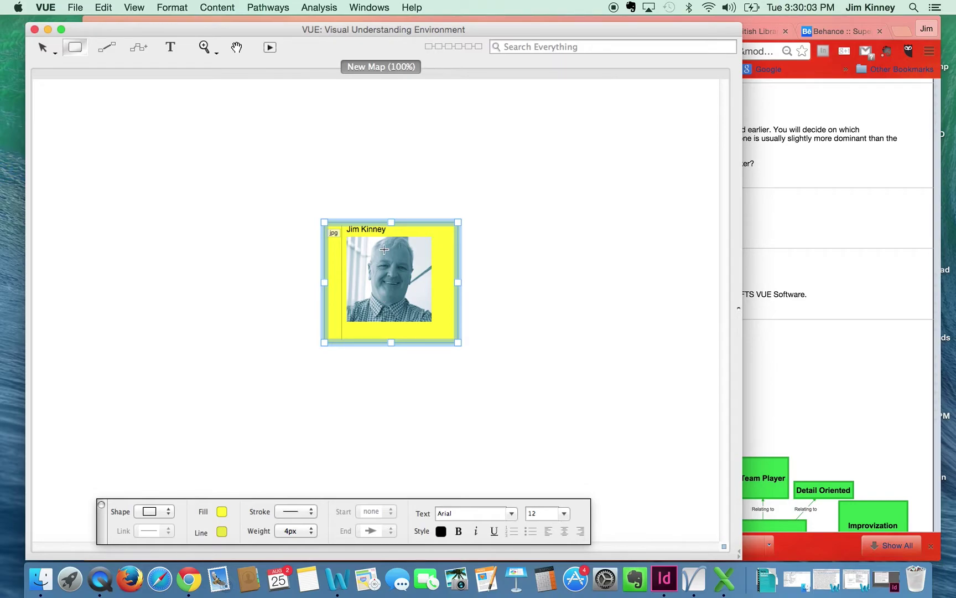
Replace the node's image with the yellow-tinted headshot.
{"action": "left_click", "coordinate": [211, 7]}
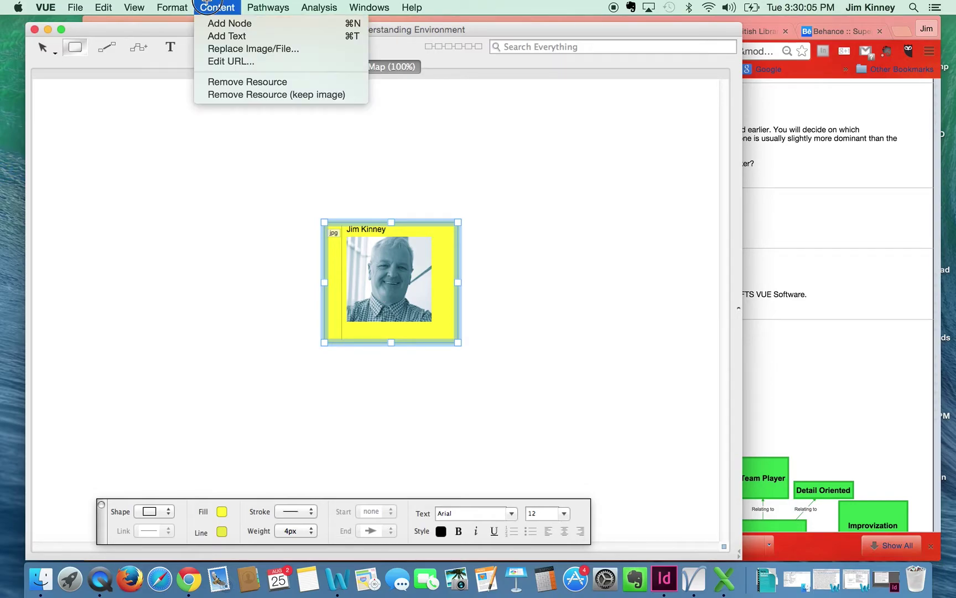
{"action": "left_click", "coordinate": [224, 49]}
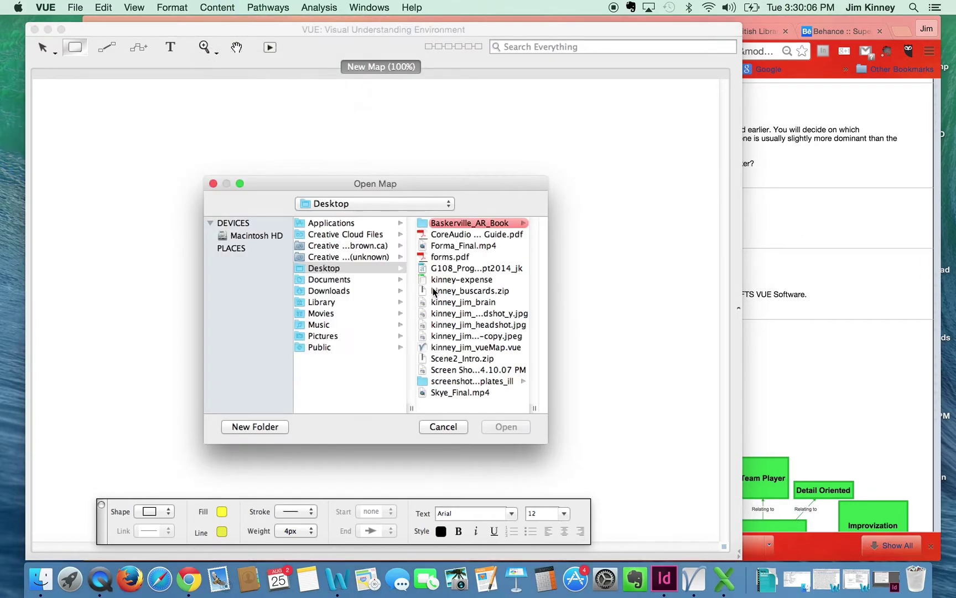
{"action": "left_click", "coordinate": [501, 324]}
{"action": "left_click", "coordinate": [505, 426]}
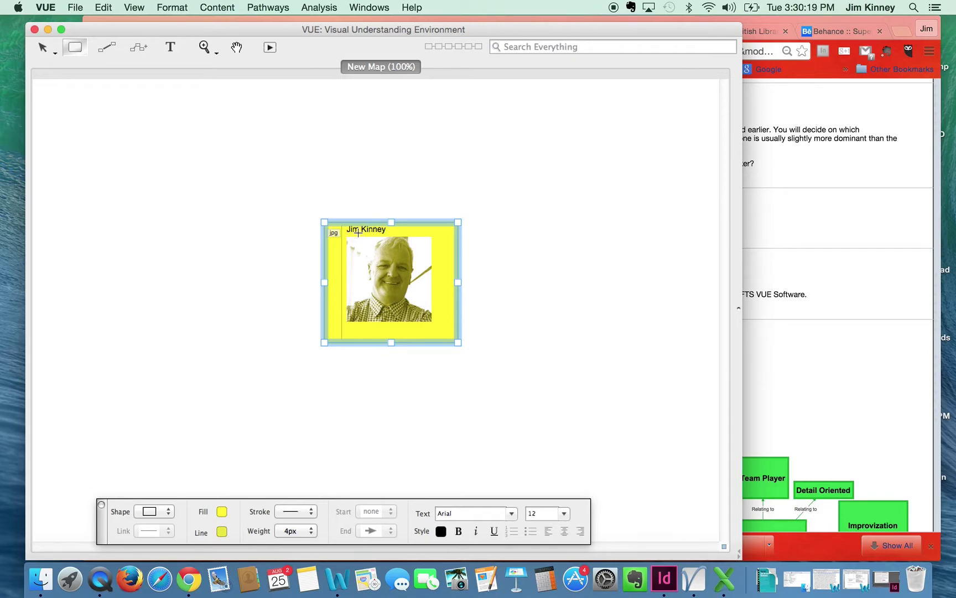
{"action": "mouse_move", "coordinate": [334, 236]}
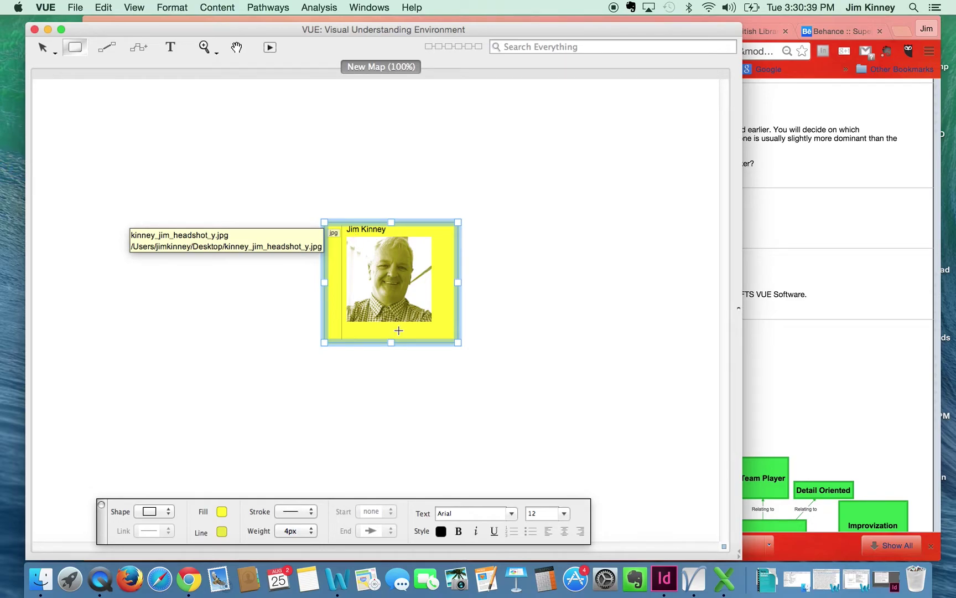
{"action": "double_click", "coordinate": [389, 280]}
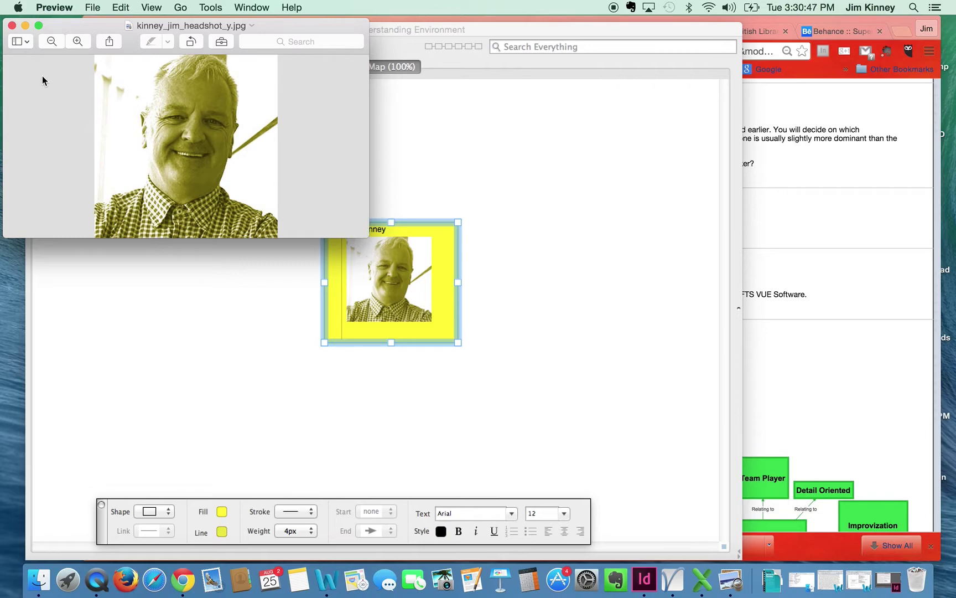
{"action": "left_click", "coordinate": [11, 25]}
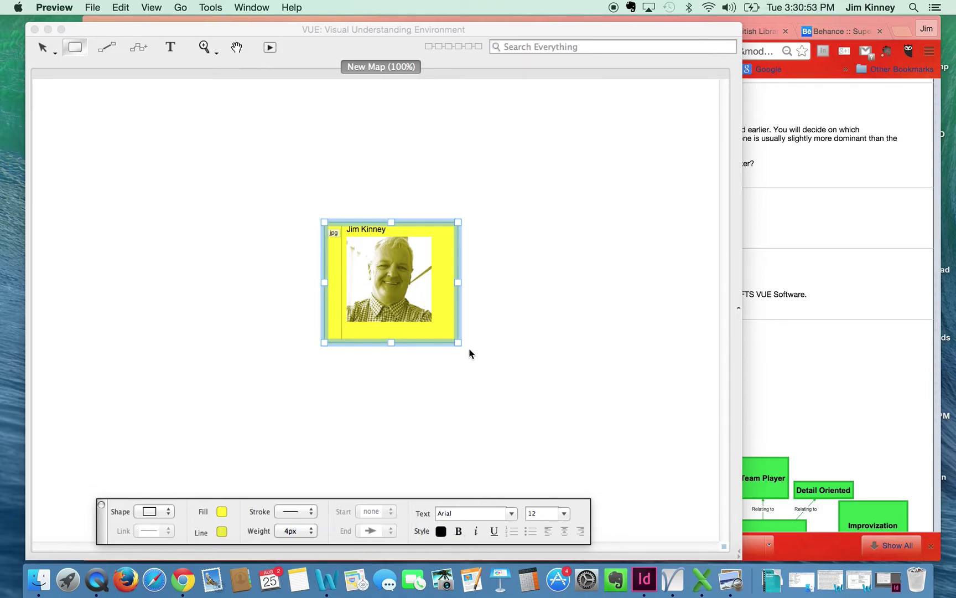
Enlarge the headshot node and draw a new empty yellow node above-left of it.
{"action": "left_click", "coordinate": [456, 342]}
{"action": "left_click_drag", "start_coordinate": [455, 342], "coordinate": [487, 391]}
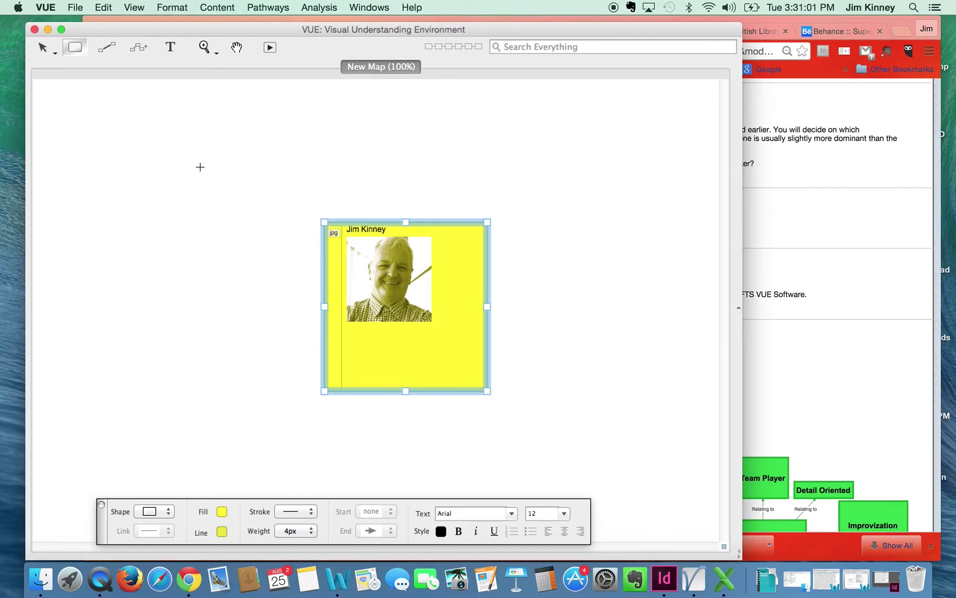
{"action": "left_click_drag", "start_coordinate": [198, 165], "coordinate": [317, 241]}
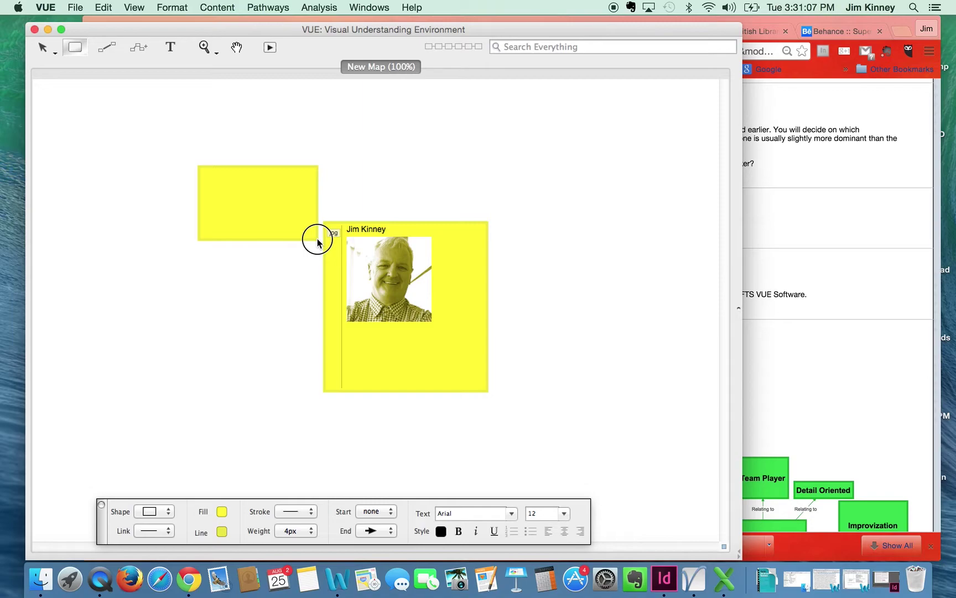
{"action": "left_click_drag", "start_coordinate": [317, 242], "coordinate": [318, 240]}
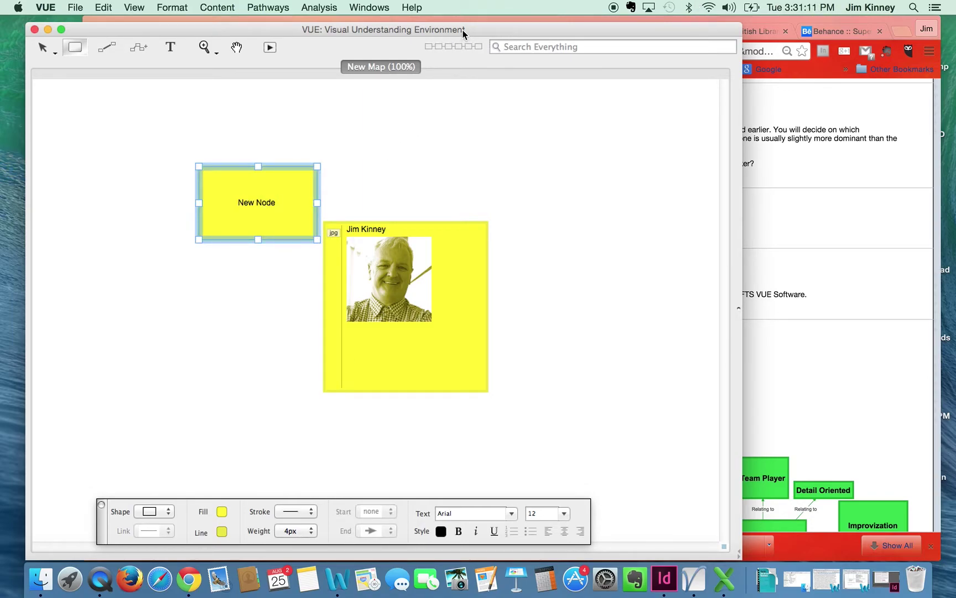
{"action": "left_click_drag", "start_coordinate": [461, 32], "coordinate": [441, 153]}
Scroll the Blackboard course page up to the Hermann Brain Dominance Instrument chart.
{"action": "left_click", "coordinate": [444, 115]}
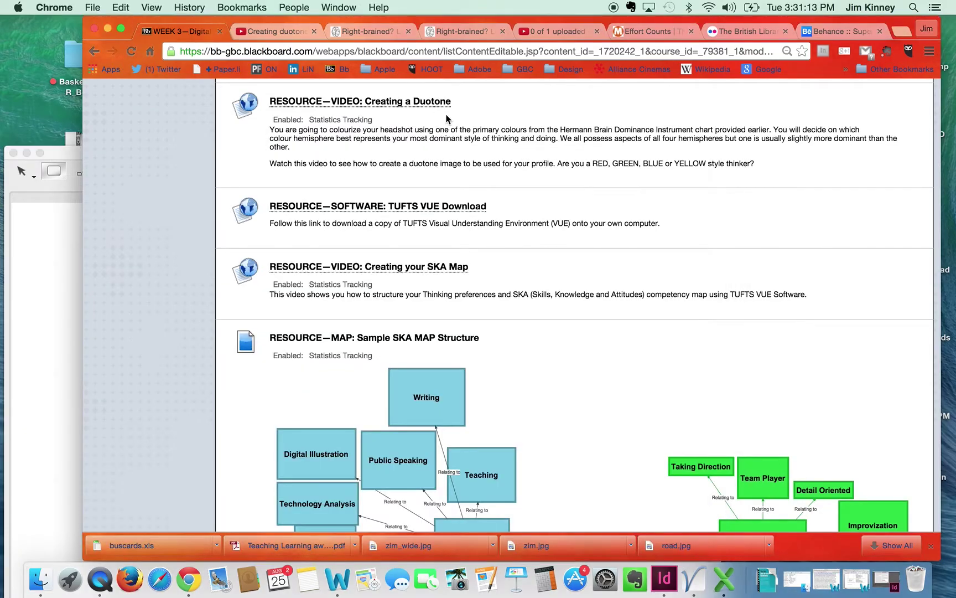
{"action": "scroll", "coordinate": [453, 328], "scroll_direction": "up", "scroll_amount": 15}
{"action": "scroll", "coordinate": [453, 327], "scroll_direction": "up", "scroll_amount": 6}
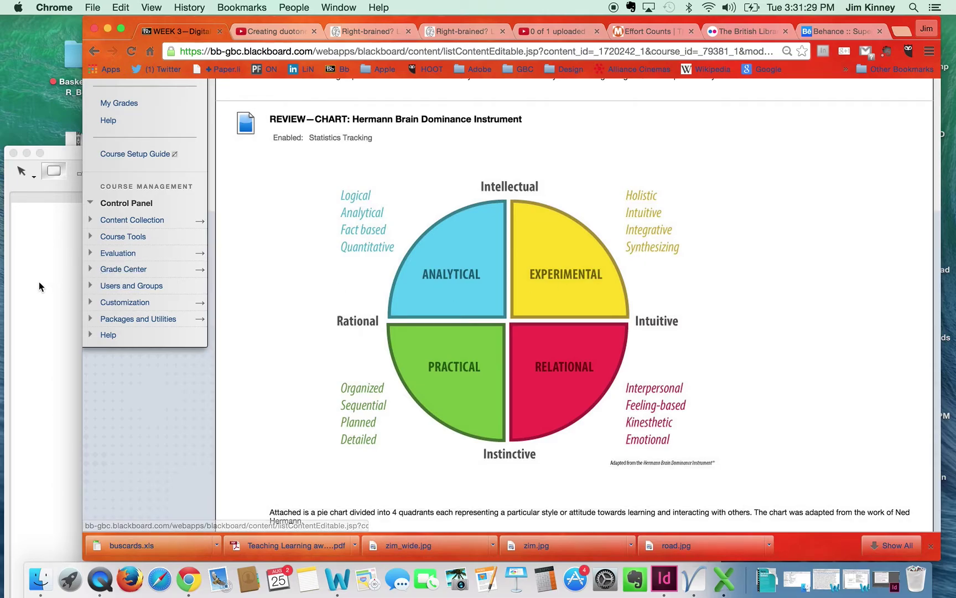
Replace the new node's label with Experimental, Holistic and Intuitive on separate lines.
{"action": "left_click", "coordinate": [38, 281]}
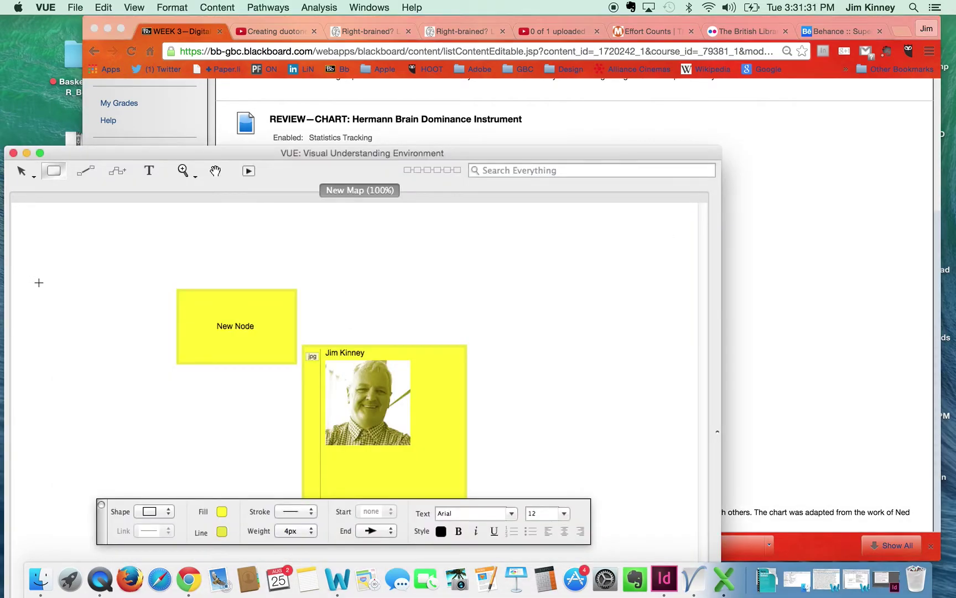
{"action": "left_click", "coordinate": [231, 326]}
{"action": "double_click", "coordinate": [230, 326]}
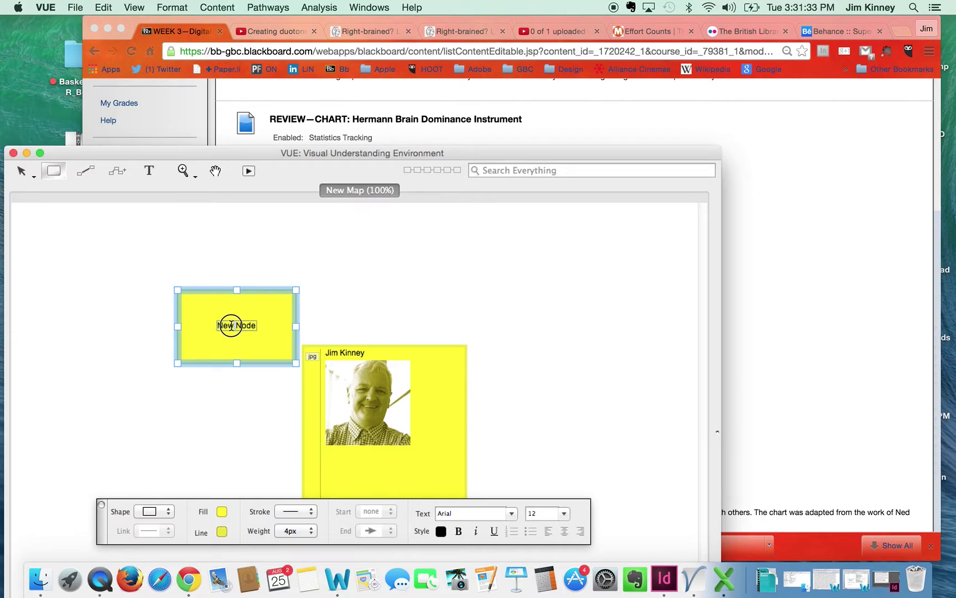
{"action": "key", "text": "super+a"}
{"action": "type", "text": "E"}
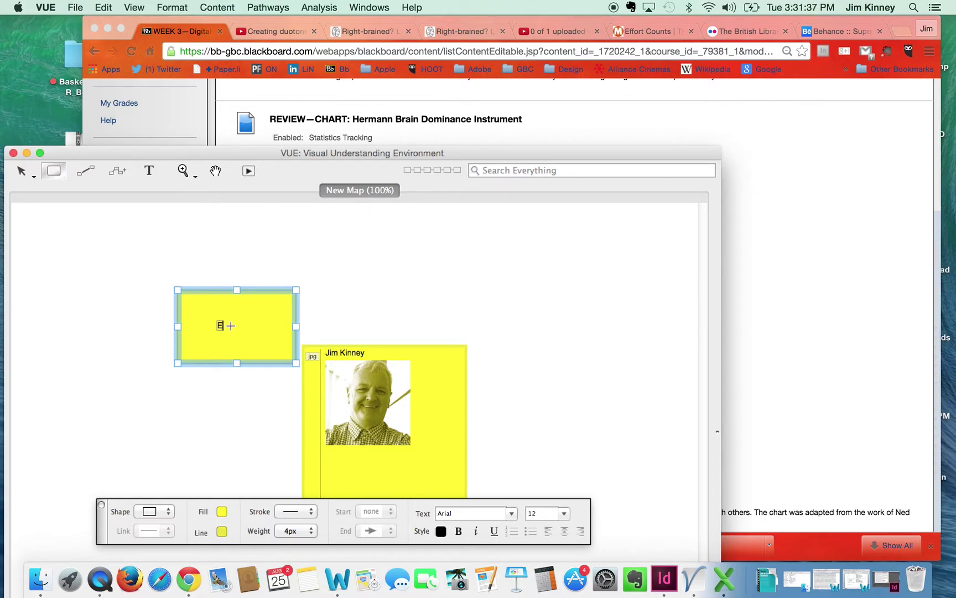
{"action": "type", "text": "xperimental"}
{"action": "key", "text": "Return"}
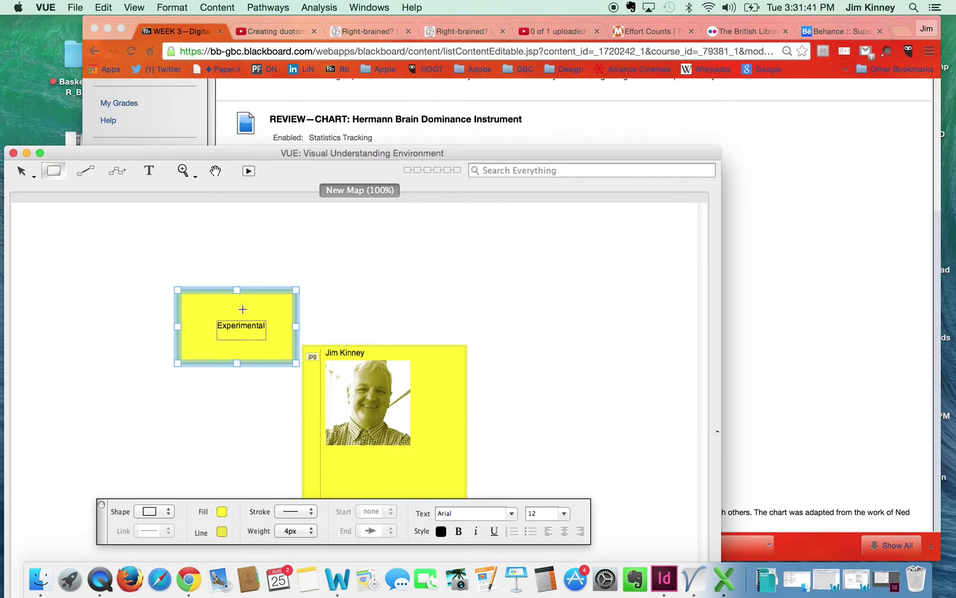
{"action": "left_click_drag", "start_coordinate": [348, 155], "coordinate": [342, 108]}
{"action": "type", "text": "Holistic"}
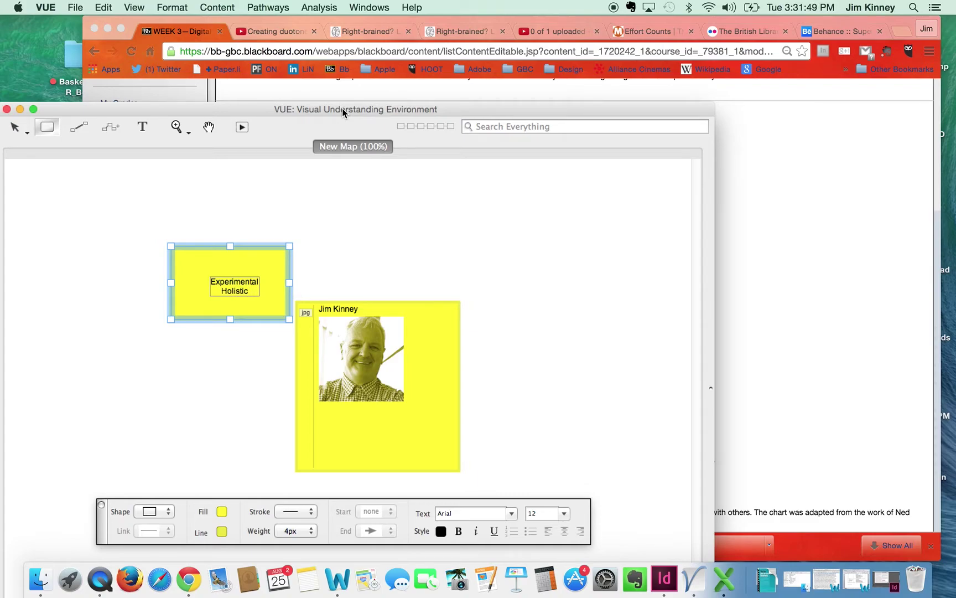
{"action": "key", "text": "Return"}
{"action": "type", "text": "Intuitive"}
{"action": "key", "text": "Return"}
After checking the chart, add Integrative and Synthesizing as further lines in the label.
{"action": "left_click", "coordinate": [792, 166]}
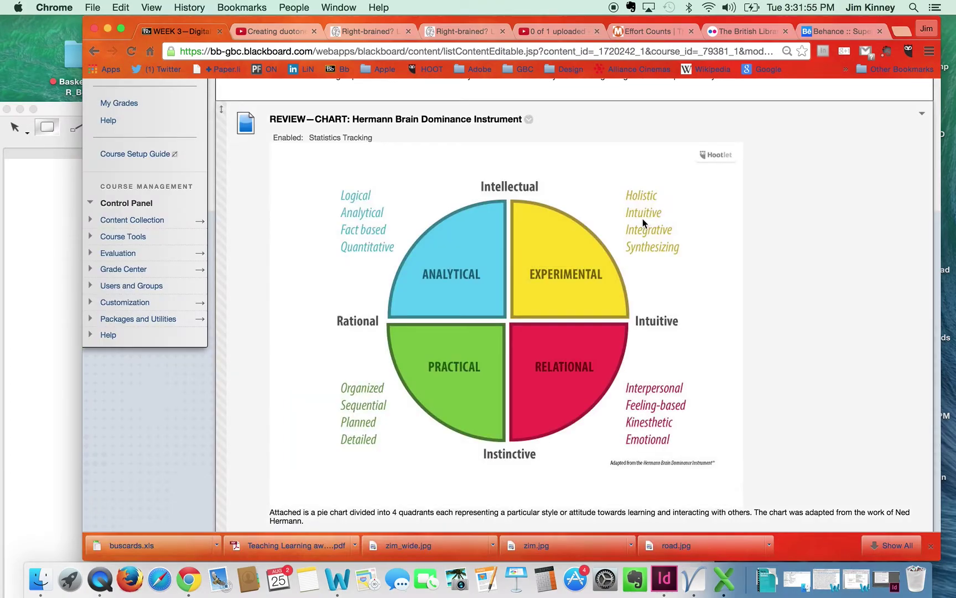
{"action": "left_click", "coordinate": [55, 376]}
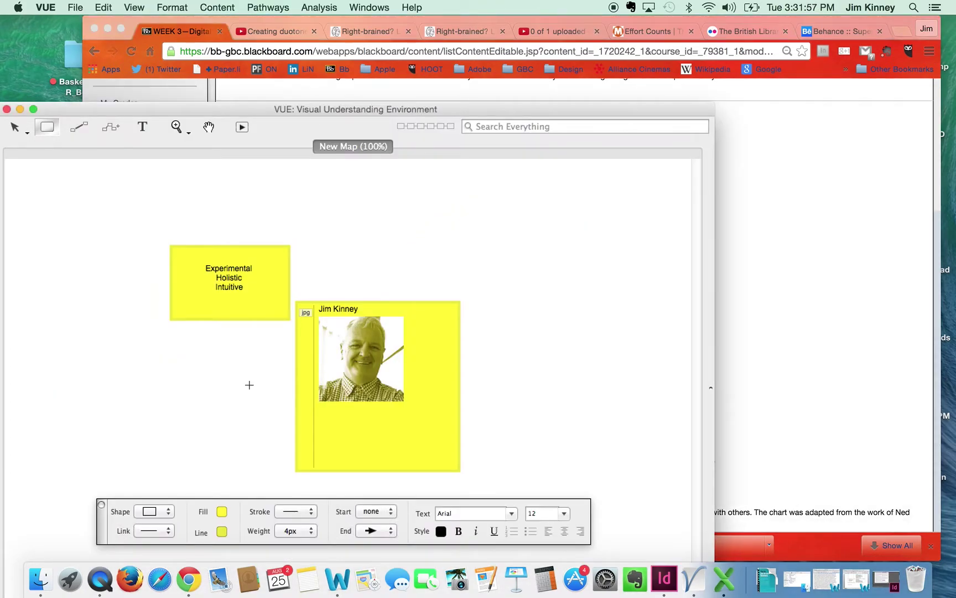
{"action": "left_click", "coordinate": [244, 286]}
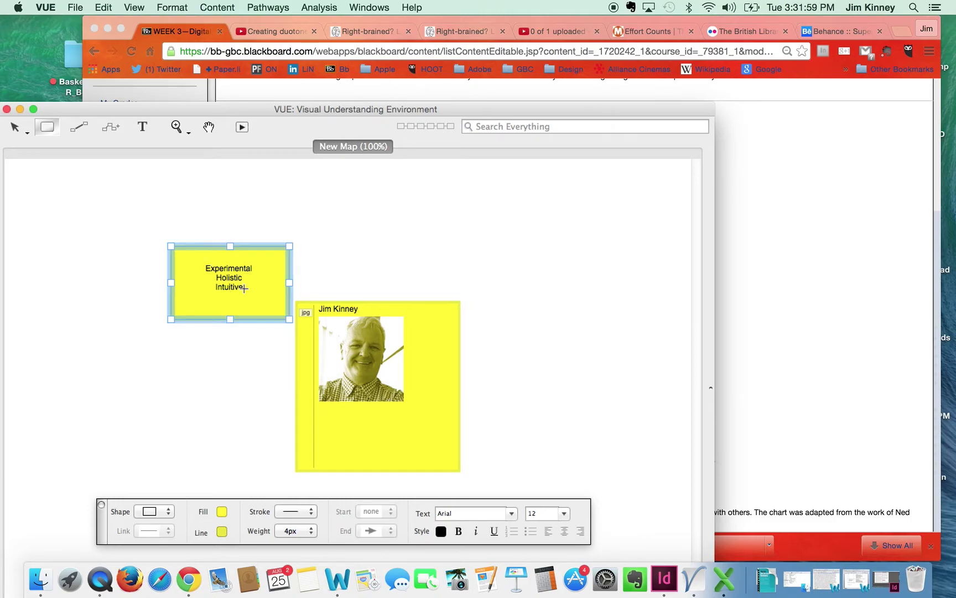
{"action": "left_click", "coordinate": [242, 285]}
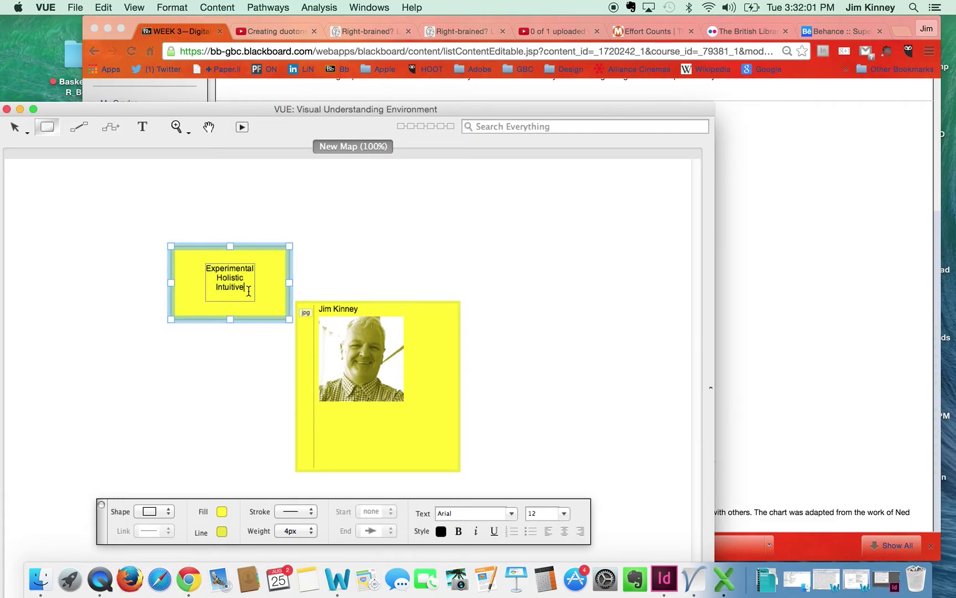
{"action": "key", "text": "Return"}
{"action": "type", "text": "Integrative"}
{"action": "key", "text": "Return"}
{"action": "type", "text": "Syn"}
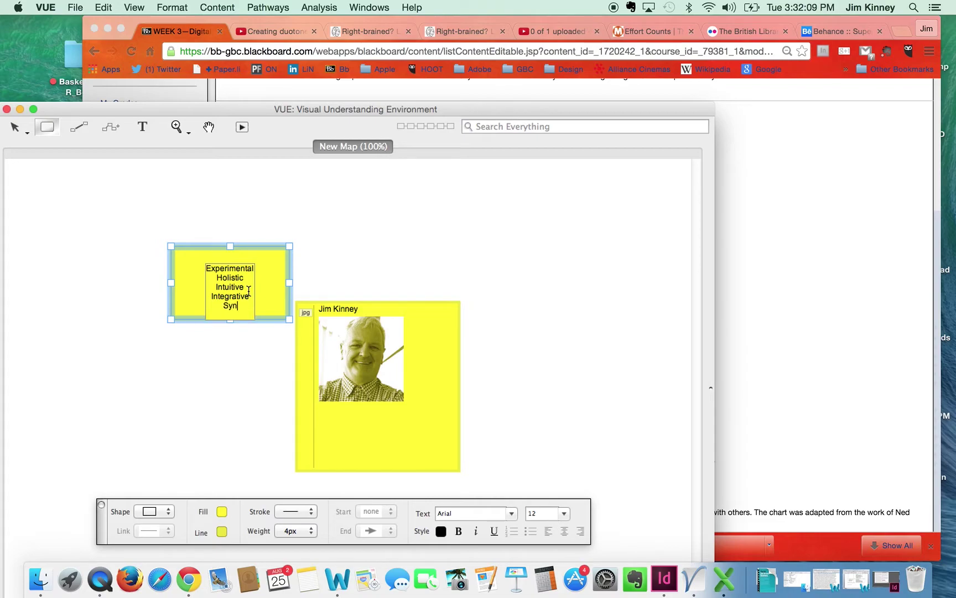
{"action": "type", "text": "thesizing"}
Shrink the word-list node to fit its text and move it inside the headshot node.
{"action": "left_click_drag", "start_coordinate": [113, 109], "coordinate": [118, 54]}
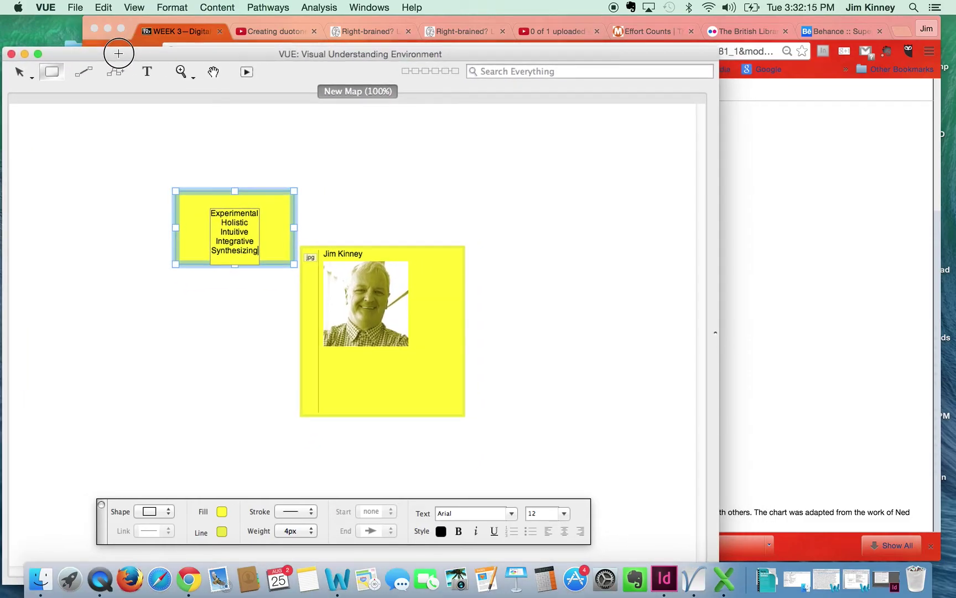
{"action": "left_click", "coordinate": [19, 72]}
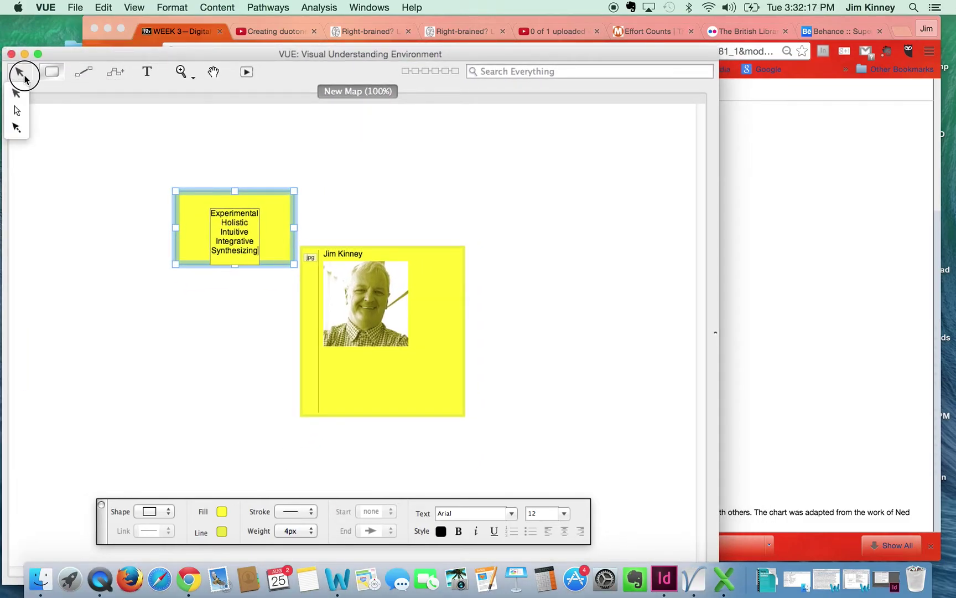
{"action": "left_click", "coordinate": [172, 323]}
{"action": "left_click", "coordinate": [234, 232]}
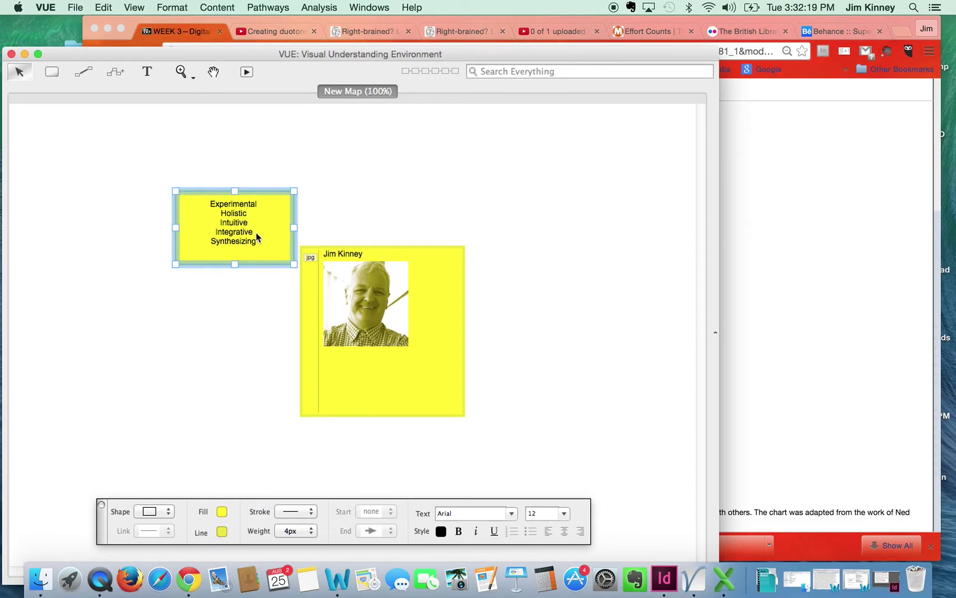
{"action": "left_click_drag", "start_coordinate": [293, 264], "coordinate": [259, 238]}
{"action": "left_click", "coordinate": [221, 301]}
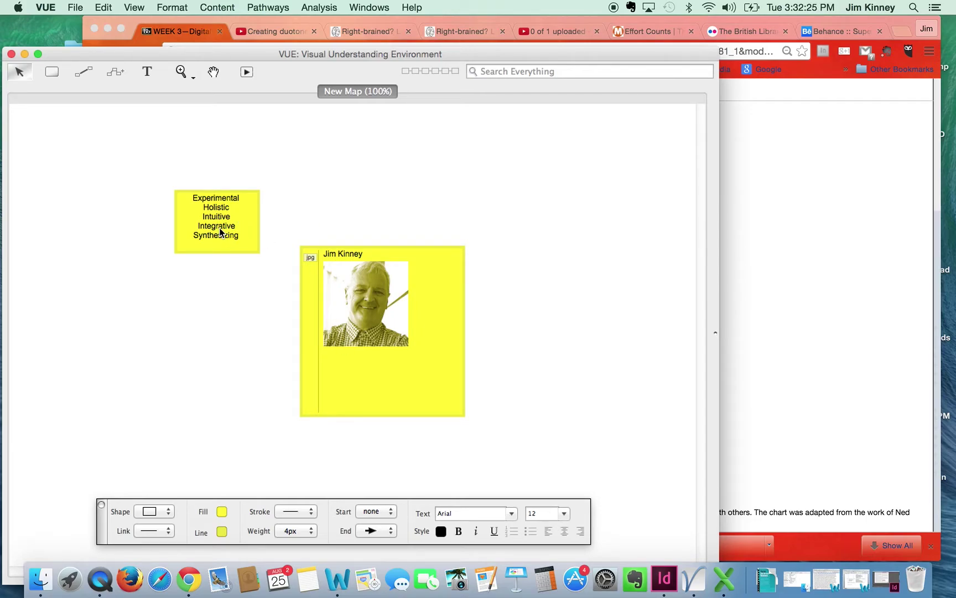
{"action": "left_click_drag", "start_coordinate": [226, 242], "coordinate": [368, 384]}
Enlarge the headshot node downward so the list sits below the photo.
{"action": "left_click", "coordinate": [446, 408]}
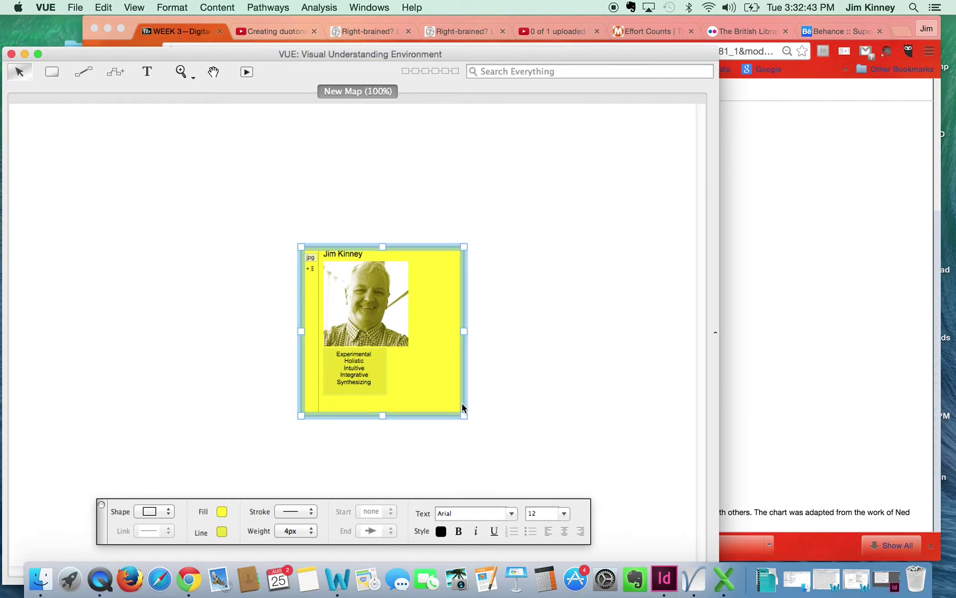
{"action": "left_click_drag", "start_coordinate": [464, 415], "coordinate": [474, 472]}
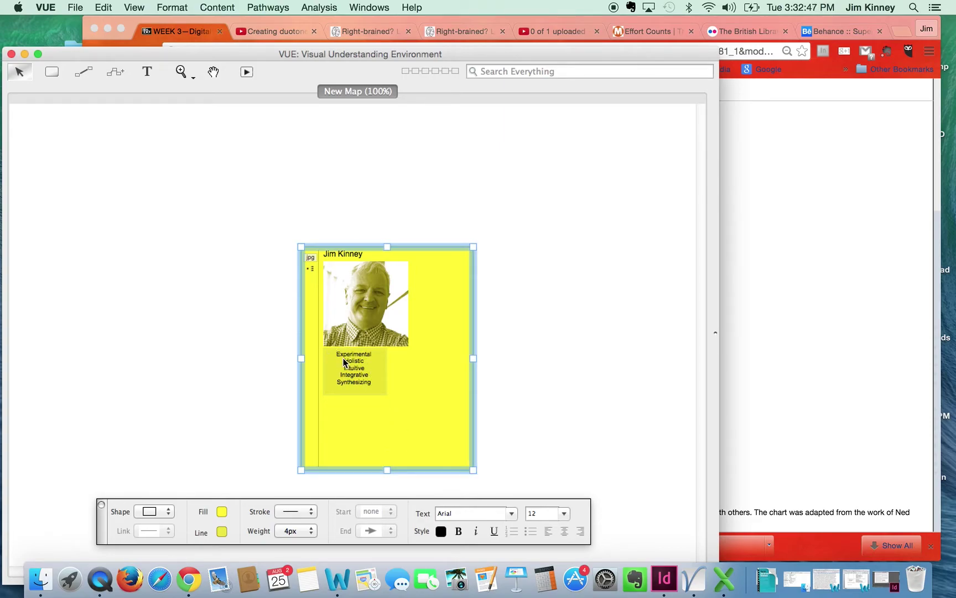
{"action": "left_click", "coordinate": [258, 191]}
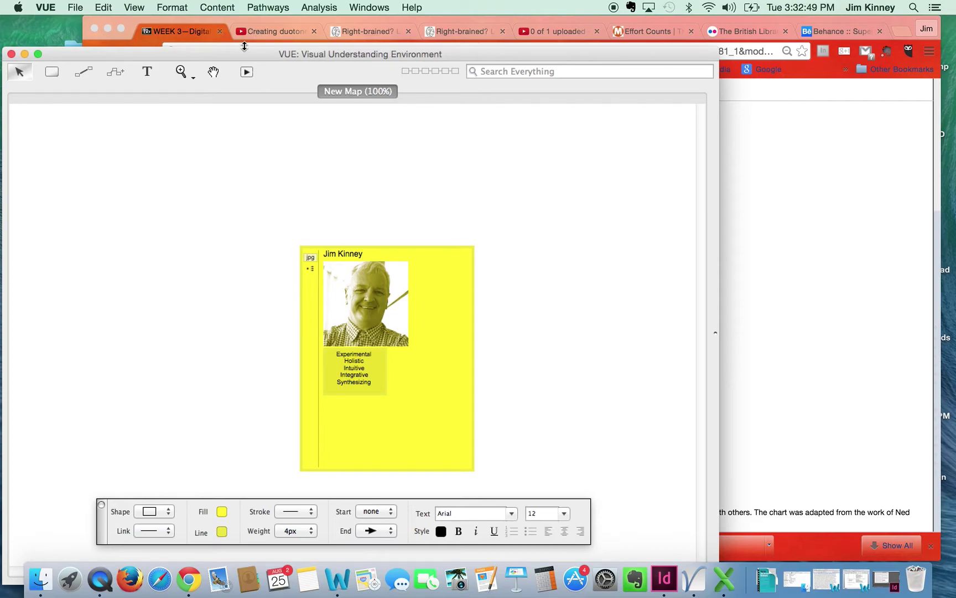
{"action": "left_click_drag", "start_coordinate": [242, 55], "coordinate": [259, 30]}
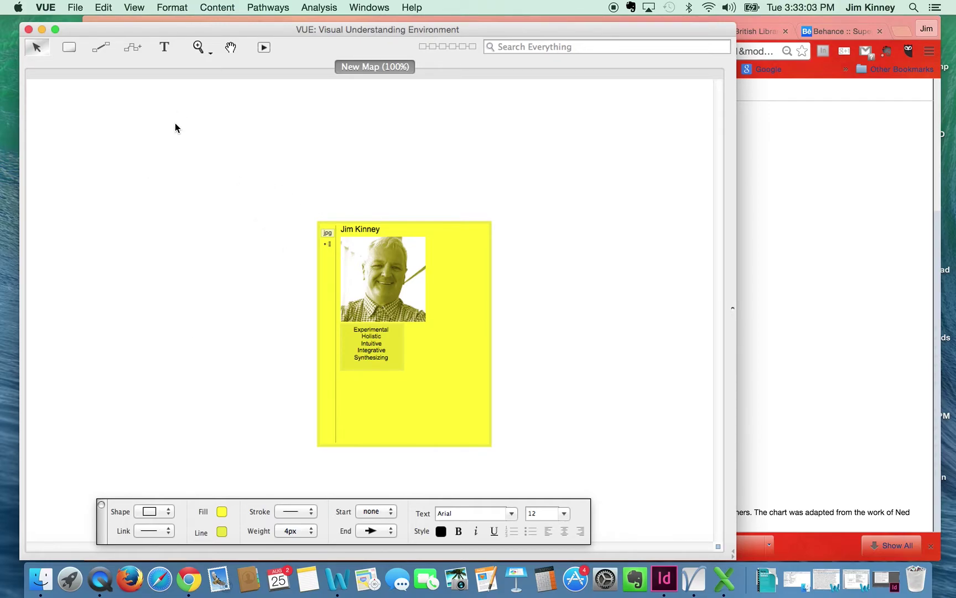
Draw a new yellow node to the left of the headshot node.
{"action": "left_click", "coordinate": [69, 47]}
{"action": "left_click_drag", "start_coordinate": [200, 199], "coordinate": [277, 263]}
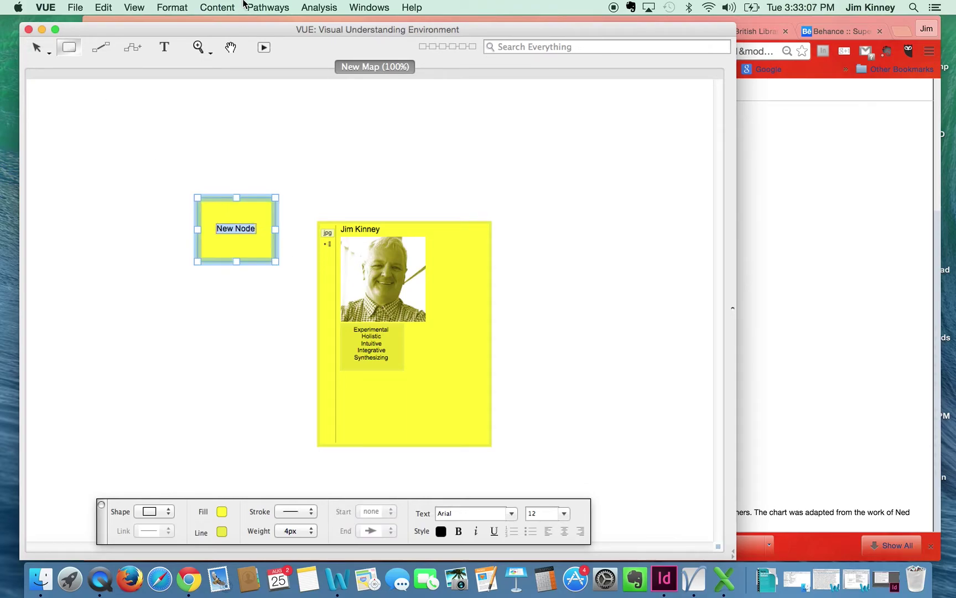
{"action": "left_click", "coordinate": [210, 7]}
{"action": "left_click", "coordinate": [210, 7]}
{"action": "left_click", "coordinate": [137, 149]}
{"action": "left_click", "coordinate": [205, 201]}
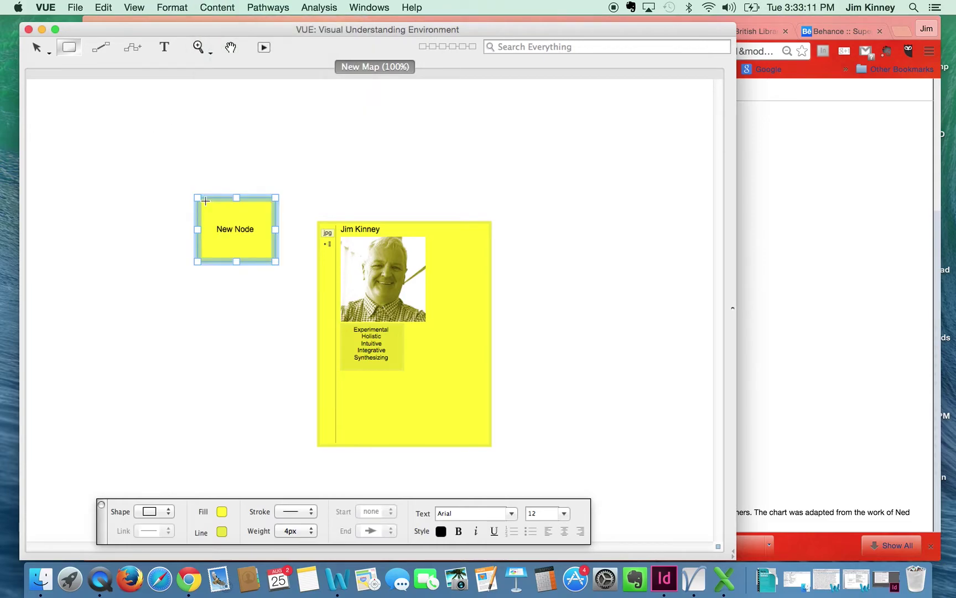
Attach the right-brained brain chart image to the new node, then view and close its preview.
{"action": "left_click", "coordinate": [224, 7]}
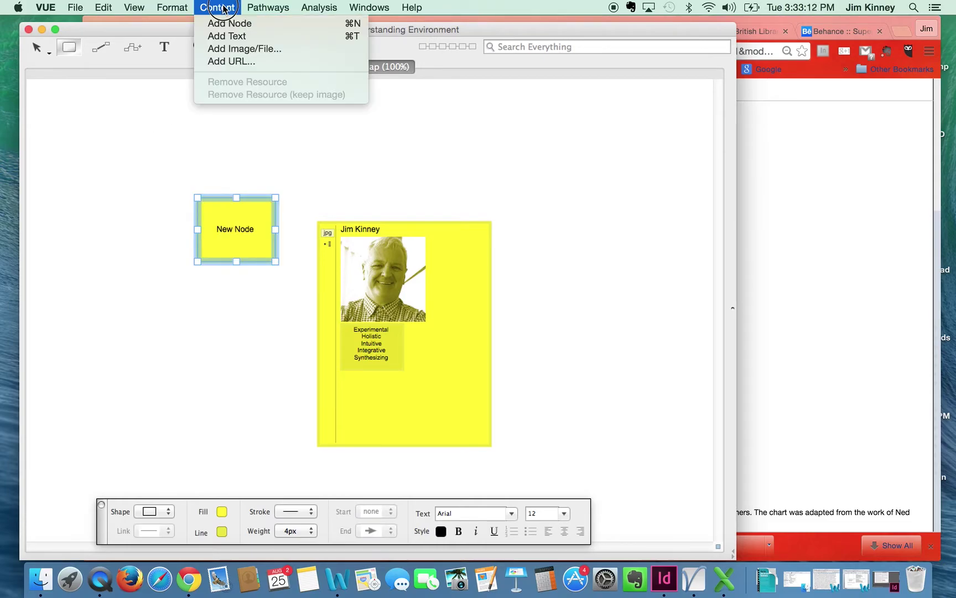
{"action": "left_click", "coordinate": [224, 49]}
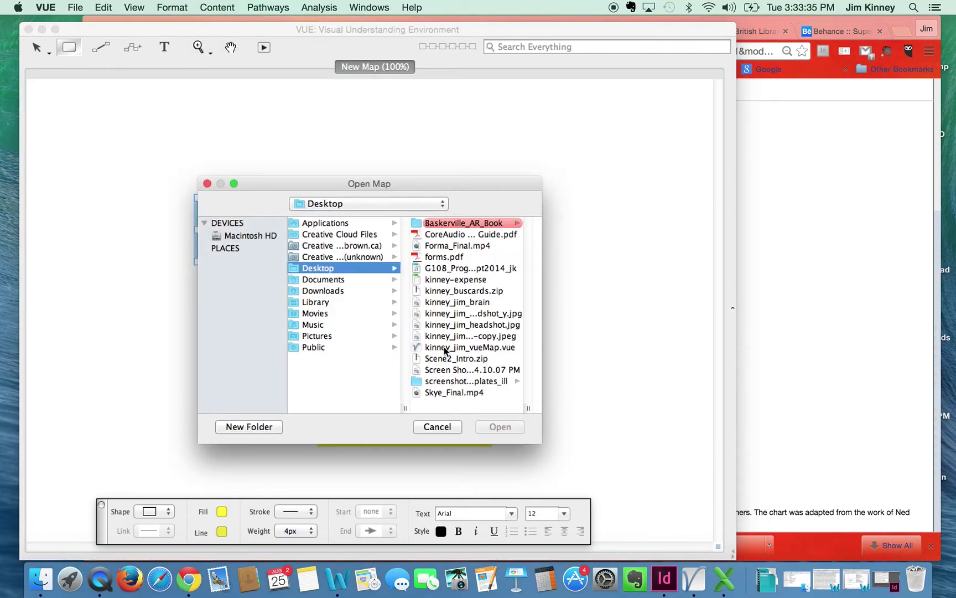
{"action": "left_click", "coordinate": [464, 302]}
{"action": "left_click", "coordinate": [497, 424]}
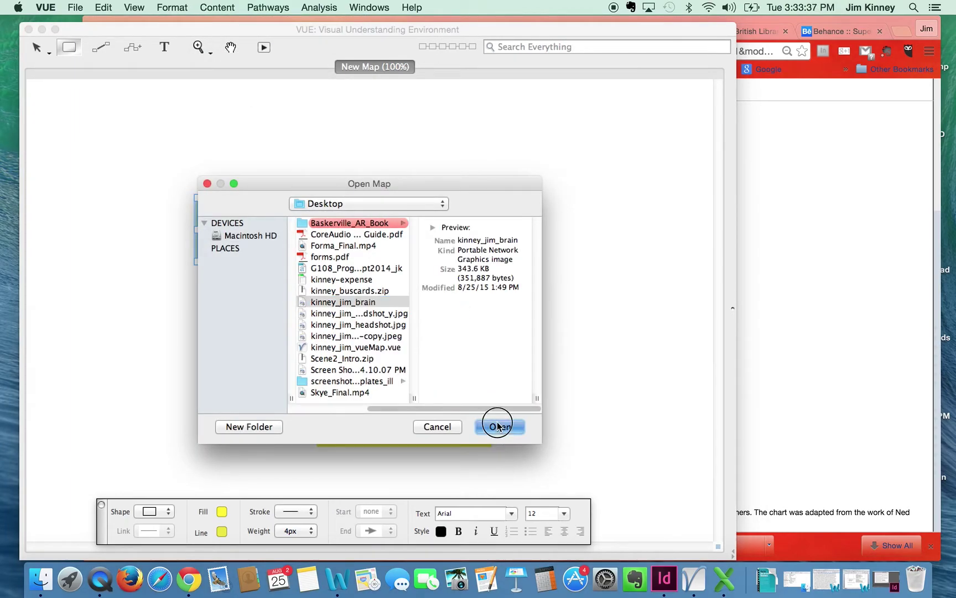
{"action": "double_click", "coordinate": [254, 242]}
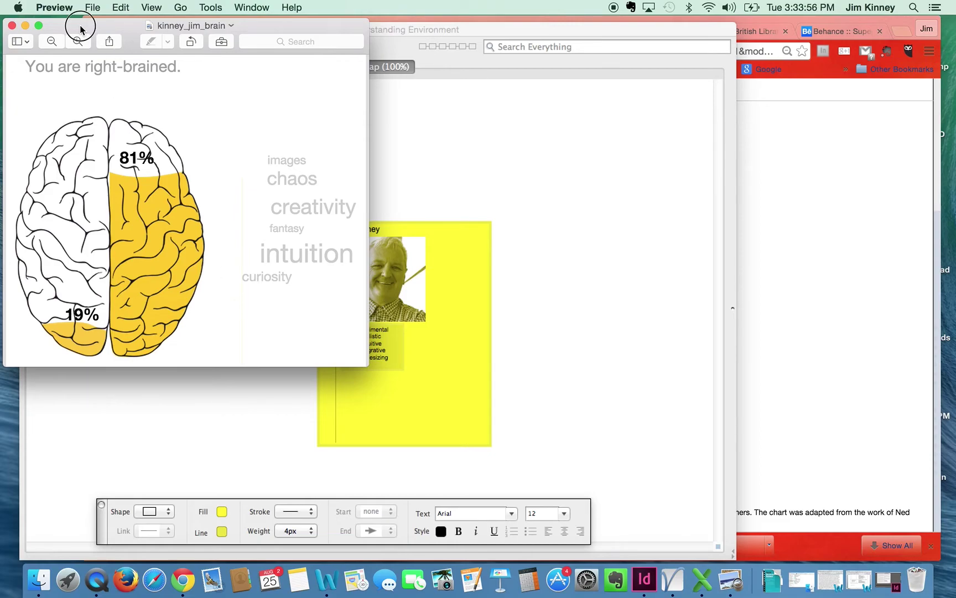
{"action": "left_click", "coordinate": [12, 26]}
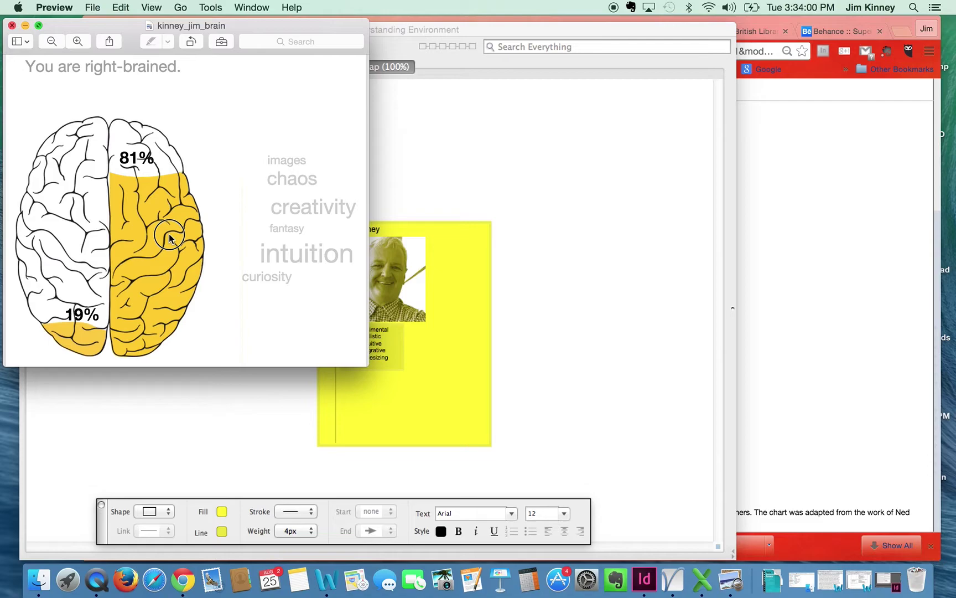
{"action": "left_click", "coordinate": [11, 26]}
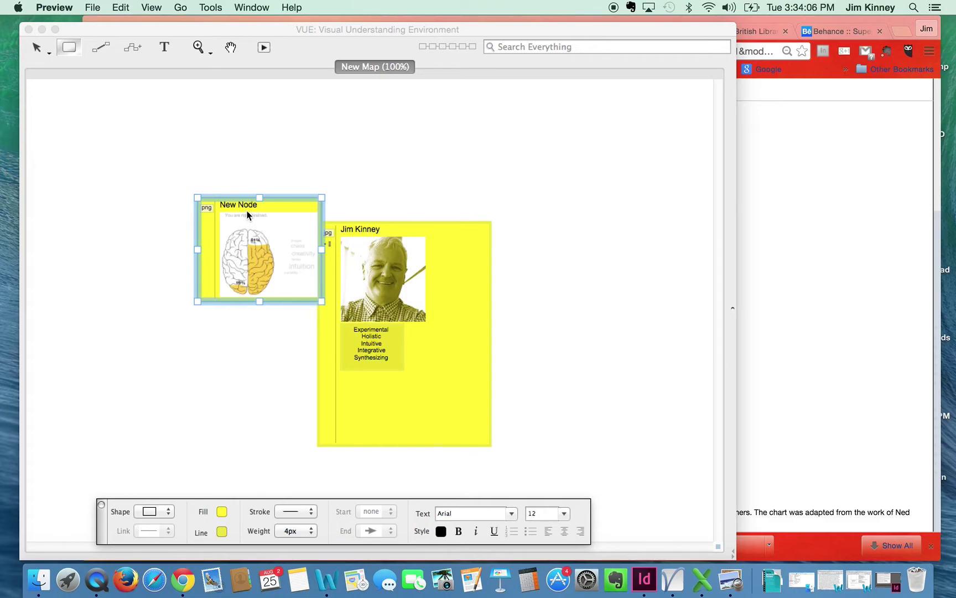
Enlarge the brain chart node, move it upper right, and draw a blank node beneath it.
{"action": "left_click_drag", "start_coordinate": [321, 302], "coordinate": [346, 360]}
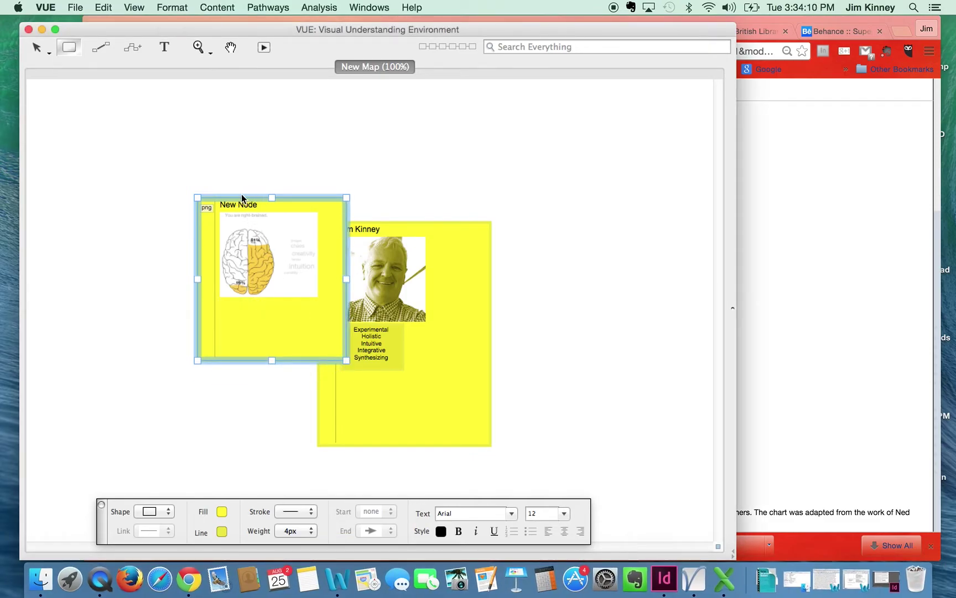
{"action": "left_click_drag", "start_coordinate": [242, 197], "coordinate": [563, 114]}
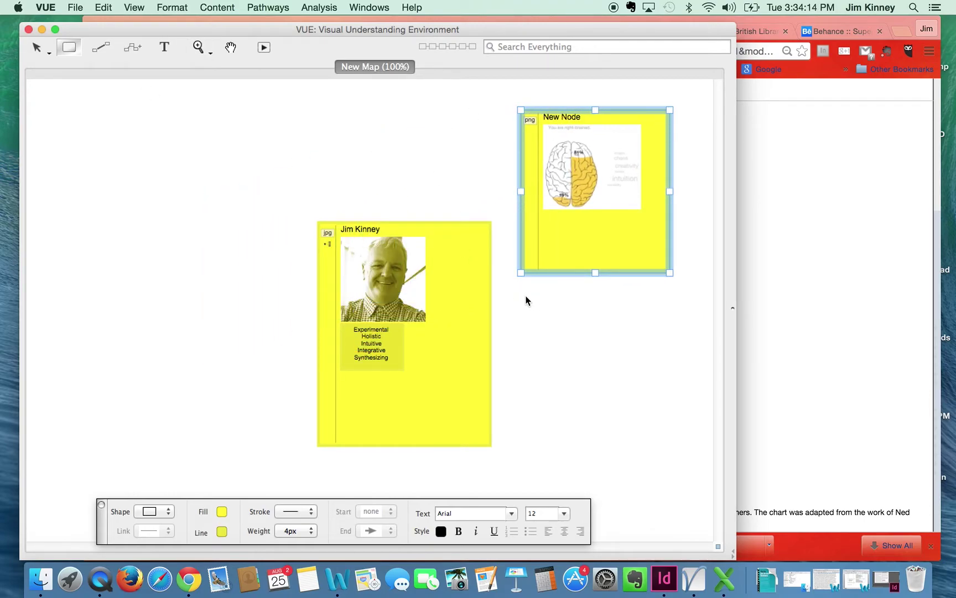
{"action": "left_click_drag", "start_coordinate": [523, 297], "coordinate": [667, 408]}
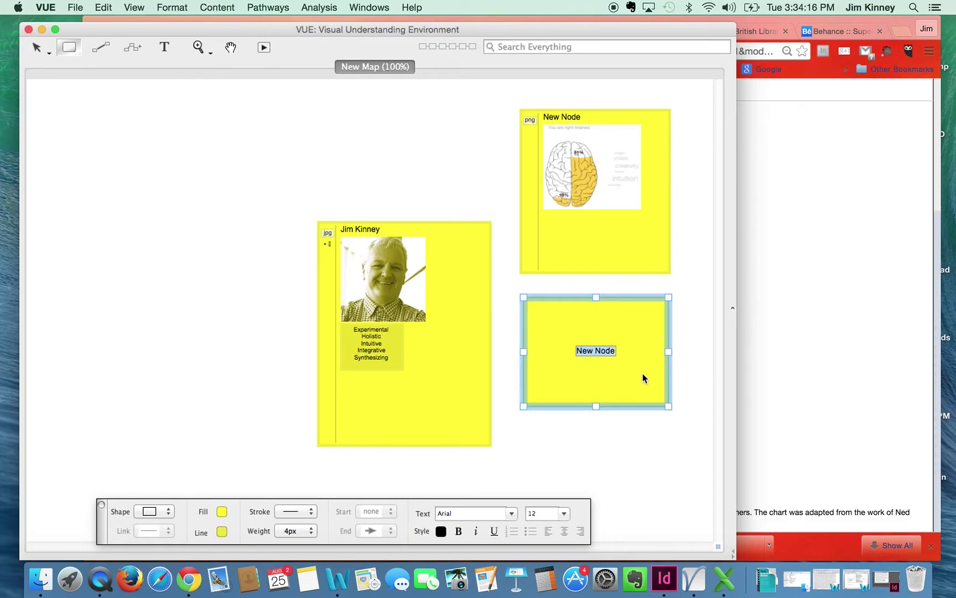
Open the brain chart in Preview and arrange it beside the map window.
{"action": "double_click", "coordinate": [612, 174]}
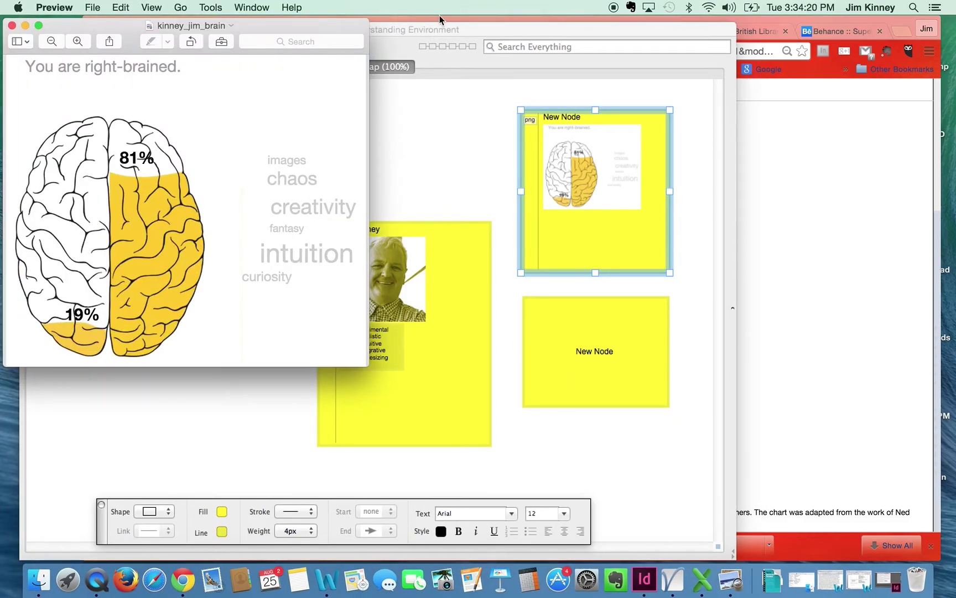
{"action": "left_click_drag", "start_coordinate": [435, 27], "coordinate": [616, 21]}
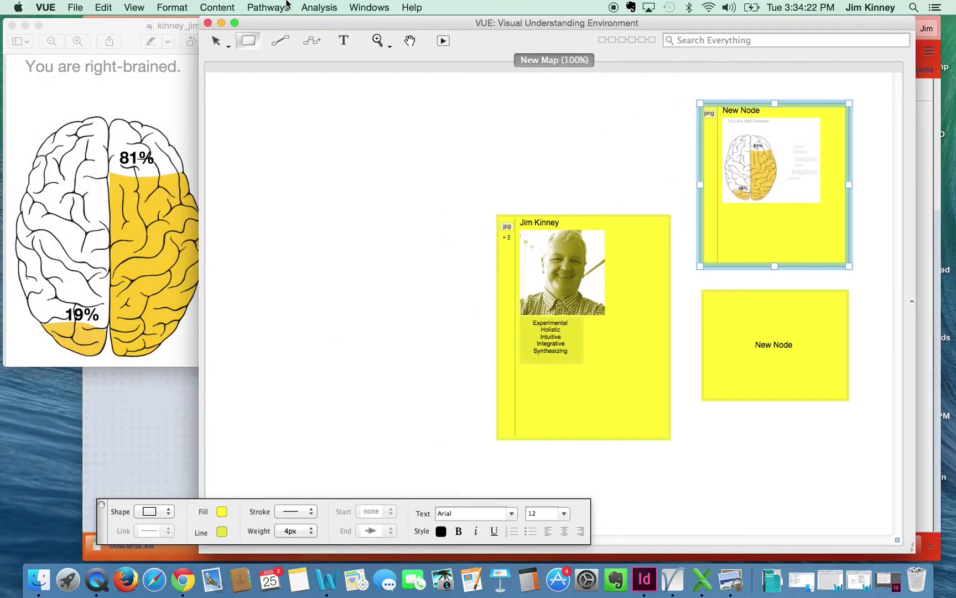
{"action": "left_click_drag", "start_coordinate": [107, 25], "coordinate": [9, 56]}
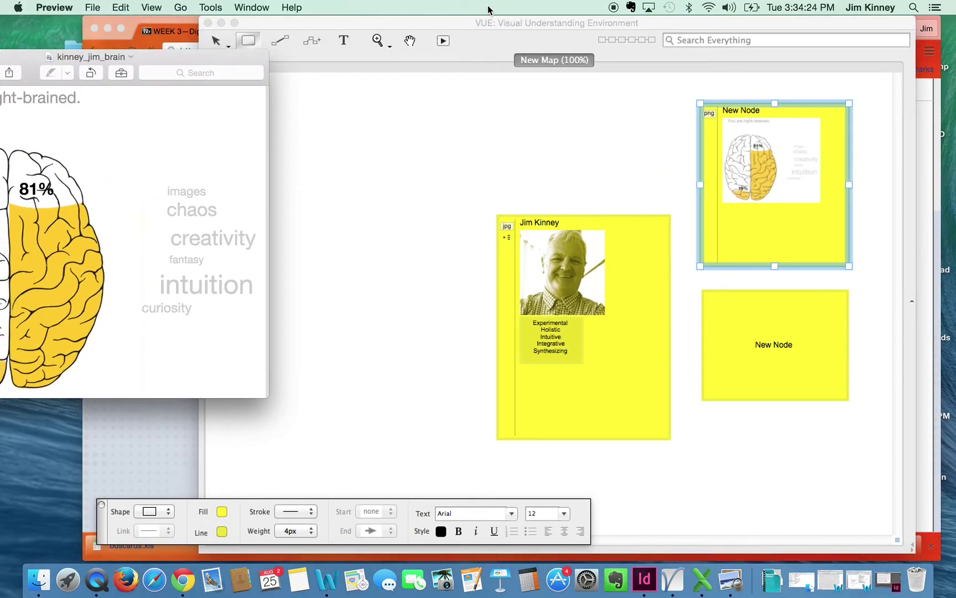
{"action": "left_click", "coordinate": [472, 26]}
{"action": "left_click_drag", "start_coordinate": [472, 26], "coordinate": [537, 25]}
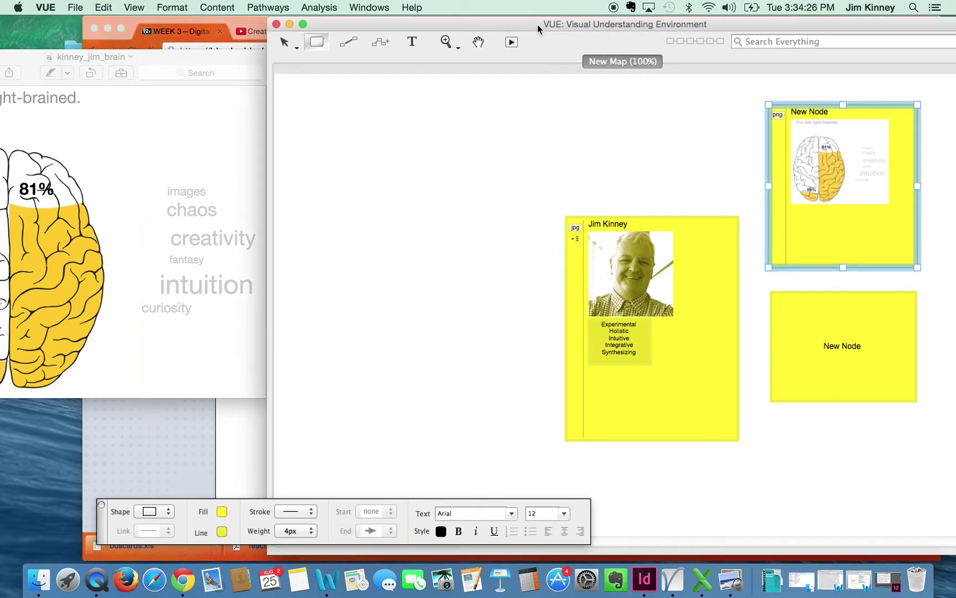
Label the blank node with Images, Chaos, Creativity, Fantasy, Intuition and Curiousity, one per line.
{"action": "left_click", "coordinate": [842, 357]}
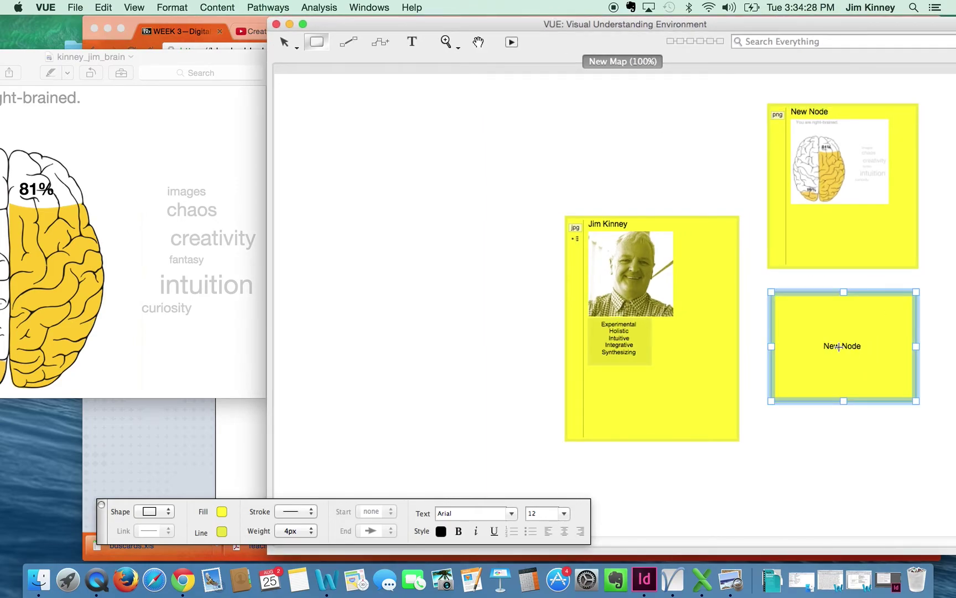
{"action": "double_click", "coordinate": [839, 345]}
{"action": "type", "text": "Images"}
{"action": "key", "text": "Return"}
{"action": "type", "text": "Chaos"}
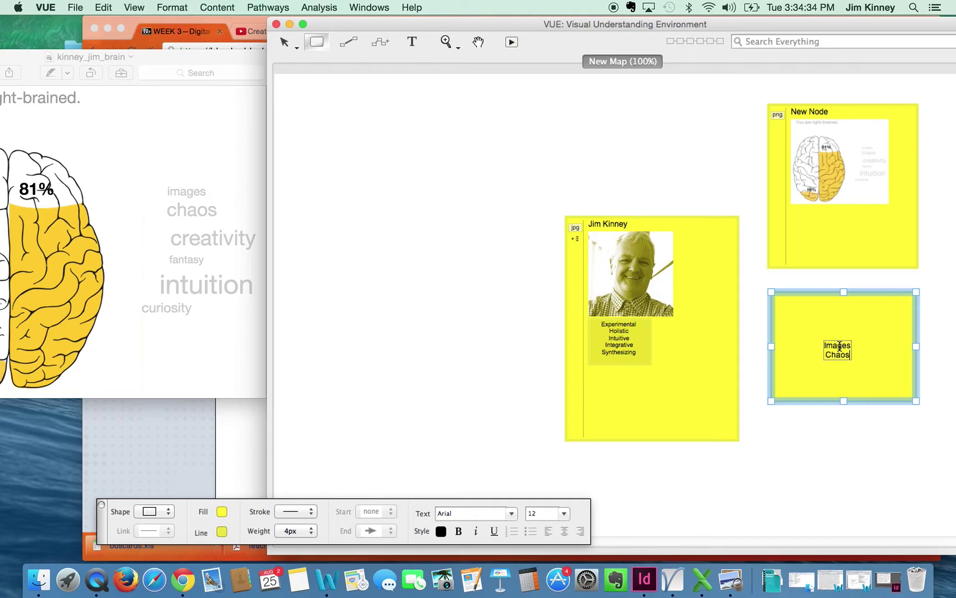
{"action": "key", "text": "Return"}
{"action": "type", "text": "Creativity"}
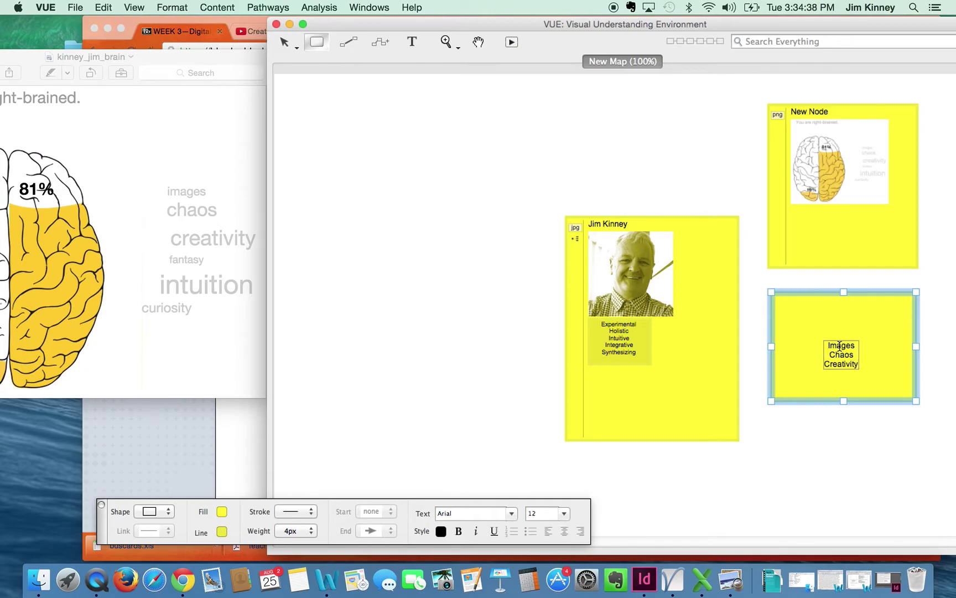
{"action": "key", "text": "Return"}
{"action": "type", "text": "Fantasy"}
{"action": "key", "text": "Return"}
{"action": "type", "text": "Intuition"}
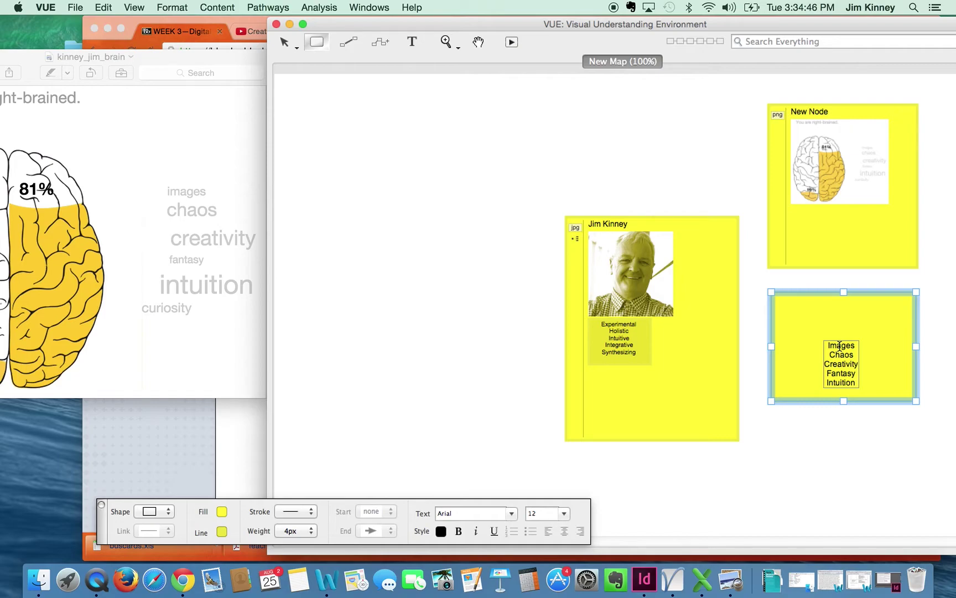
{"action": "key", "text": "Return"}
{"action": "type", "text": "K"}
{"action": "type", "text": "Curiousit"}
{"action": "type", "text": "y"}
Shrink the word-list node to fit its text.
{"action": "left_click", "coordinate": [829, 451]}
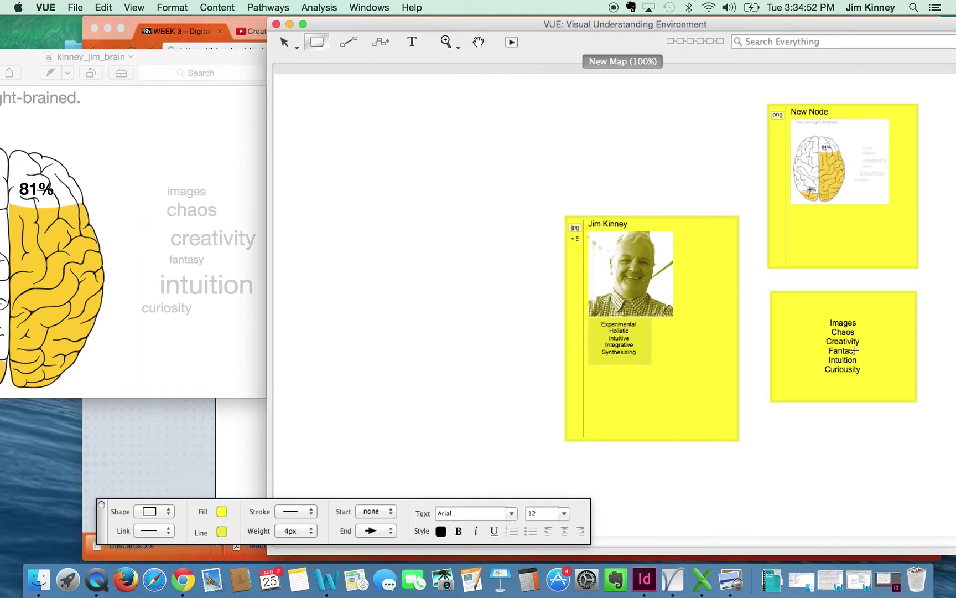
{"action": "left_click", "coordinate": [855, 350]}
{"action": "left_click_drag", "start_coordinate": [917, 402], "coordinate": [814, 342]}
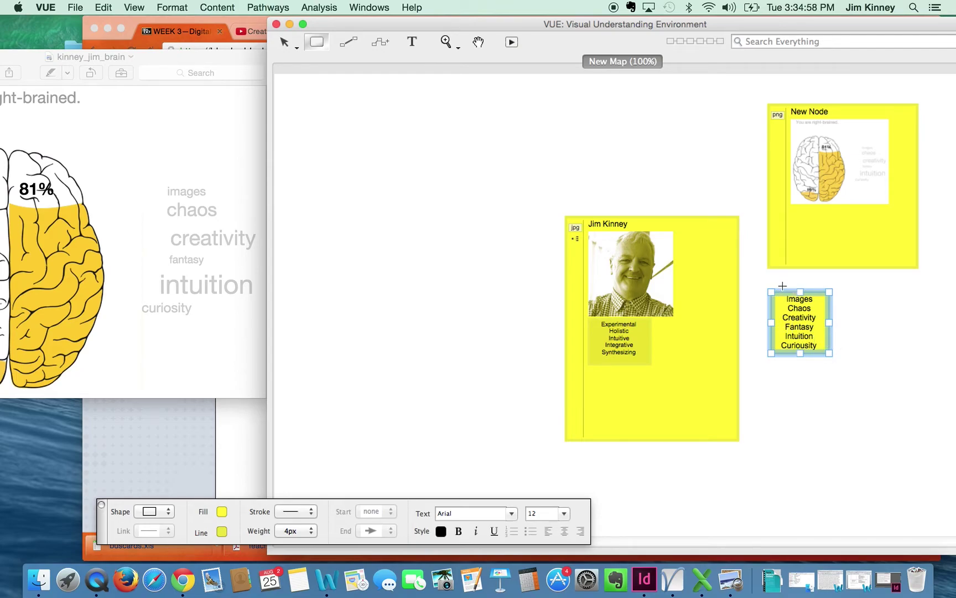
Nest the word list in the brain-image node, drop that node into the name node, and shift it up-left.
{"action": "left_click", "coordinate": [782, 286]}
{"action": "left_click_drag", "start_coordinate": [782, 296], "coordinate": [808, 221]}
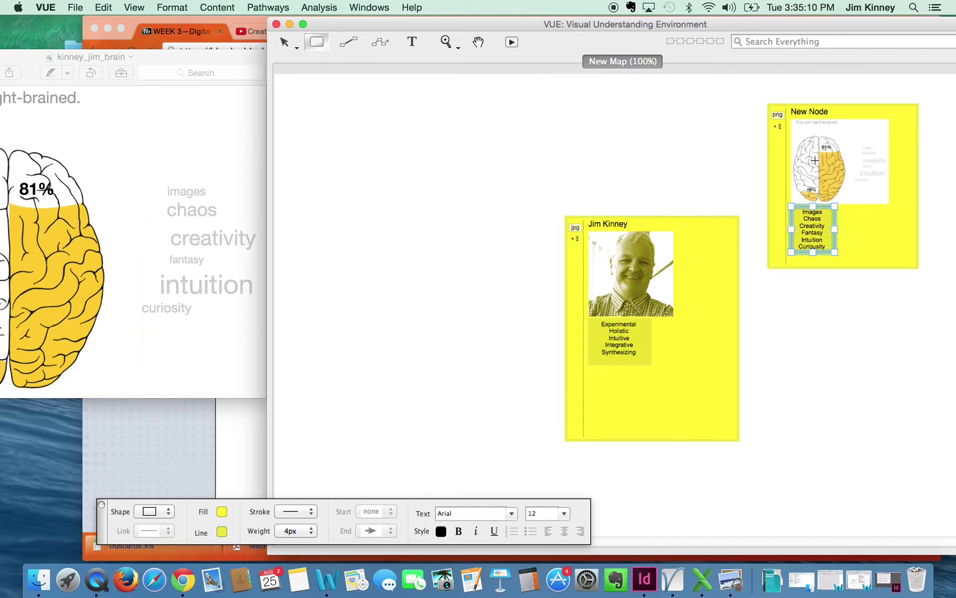
{"action": "left_click", "coordinate": [284, 42]}
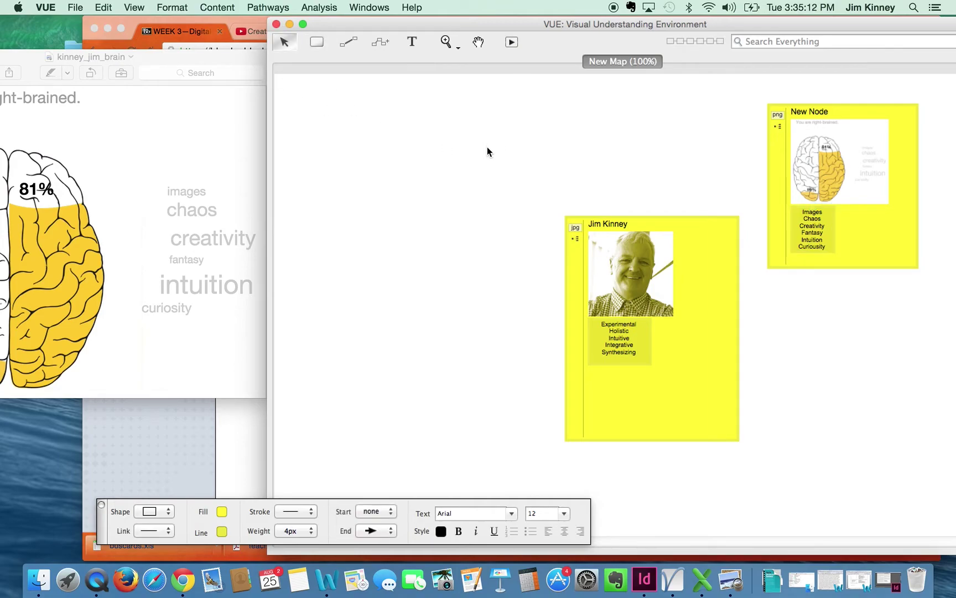
{"action": "left_click_drag", "start_coordinate": [813, 110], "coordinate": [718, 361]}
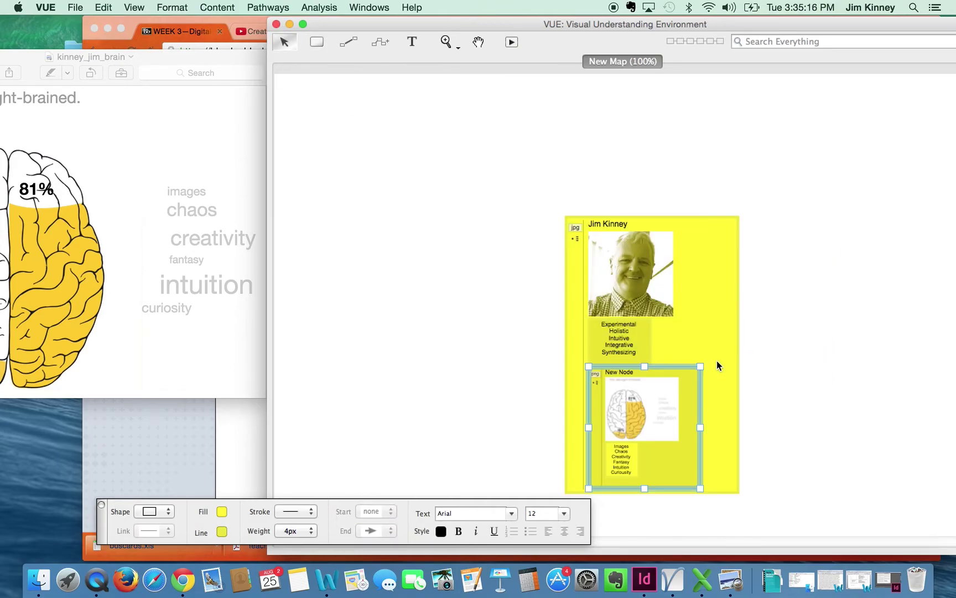
{"action": "left_click", "coordinate": [787, 382]}
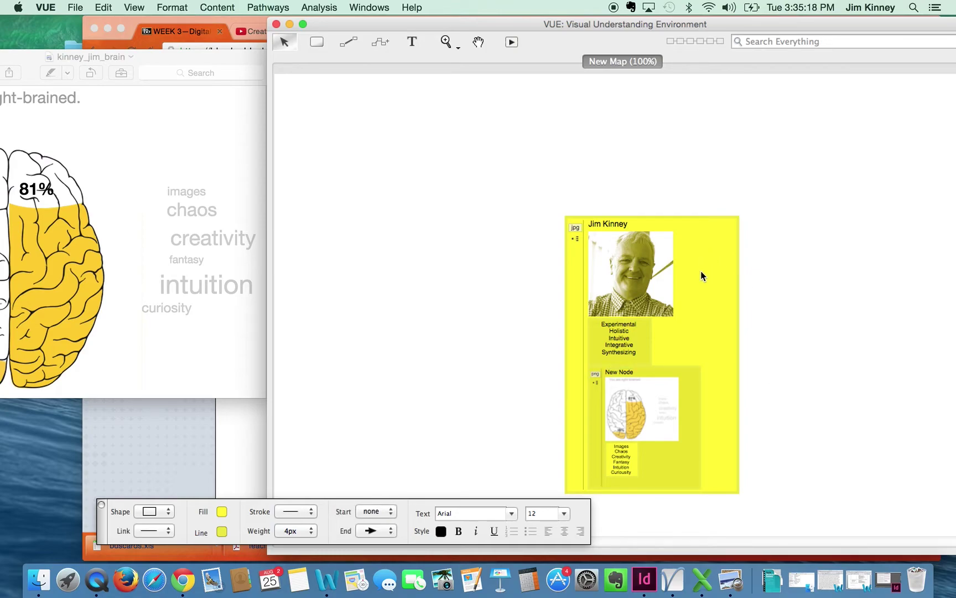
{"action": "left_click_drag", "start_coordinate": [699, 250], "coordinate": [625, 138]}
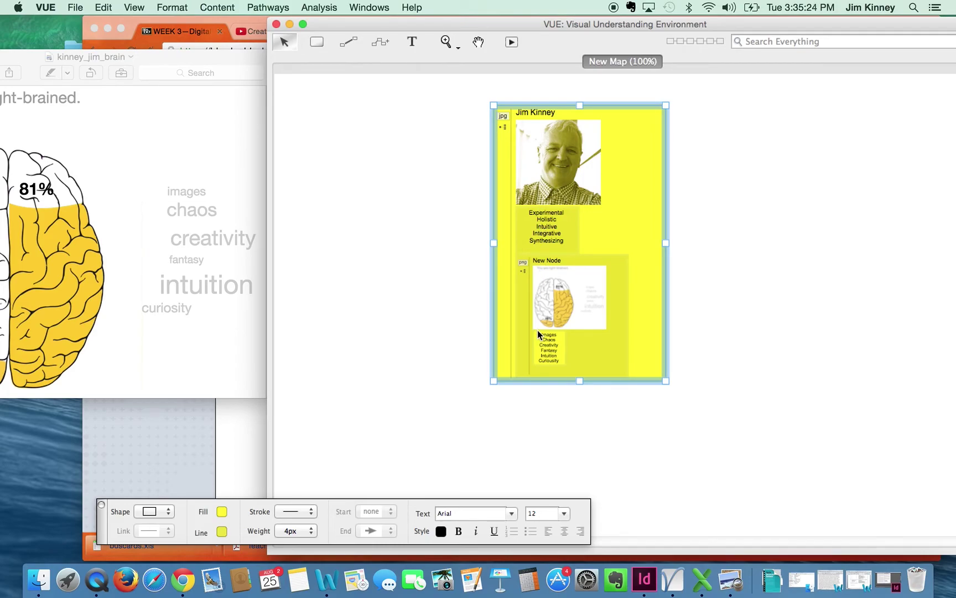
Retitle the nested brain-chart node 'Left Brain Right Brain'.
{"action": "left_click", "coordinate": [551, 261]}
{"action": "left_click", "coordinate": [551, 260]}
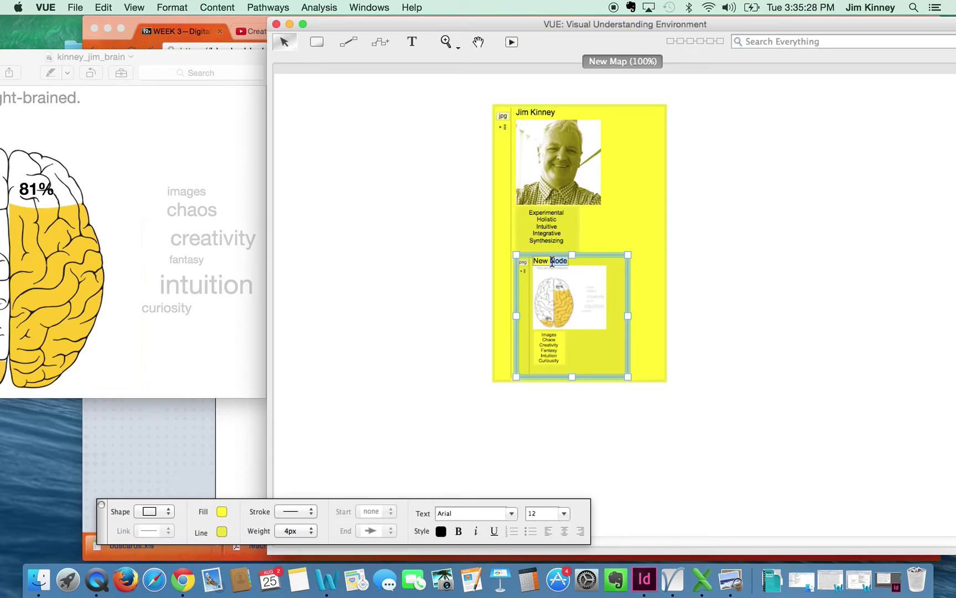
{"action": "left_click", "coordinate": [552, 261]}
{"action": "triple_click", "coordinate": [552, 261]}
{"action": "type", "text": "Left Brain Right Brain"}
{"action": "left_click", "coordinate": [452, 316]}
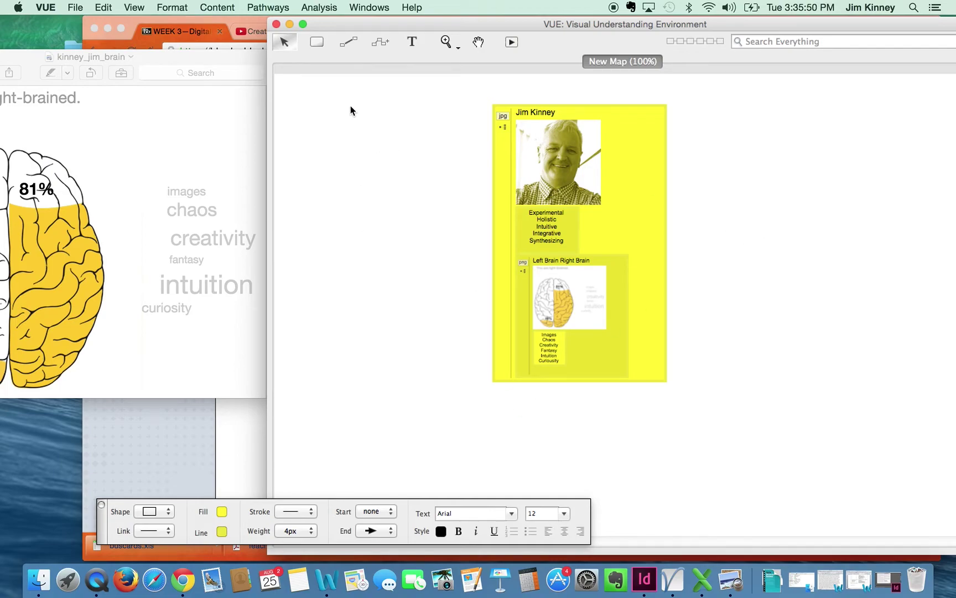
Draw a rectangle node at the upper left with a blue fill and dark blue outline.
{"action": "left_click", "coordinate": [315, 43]}
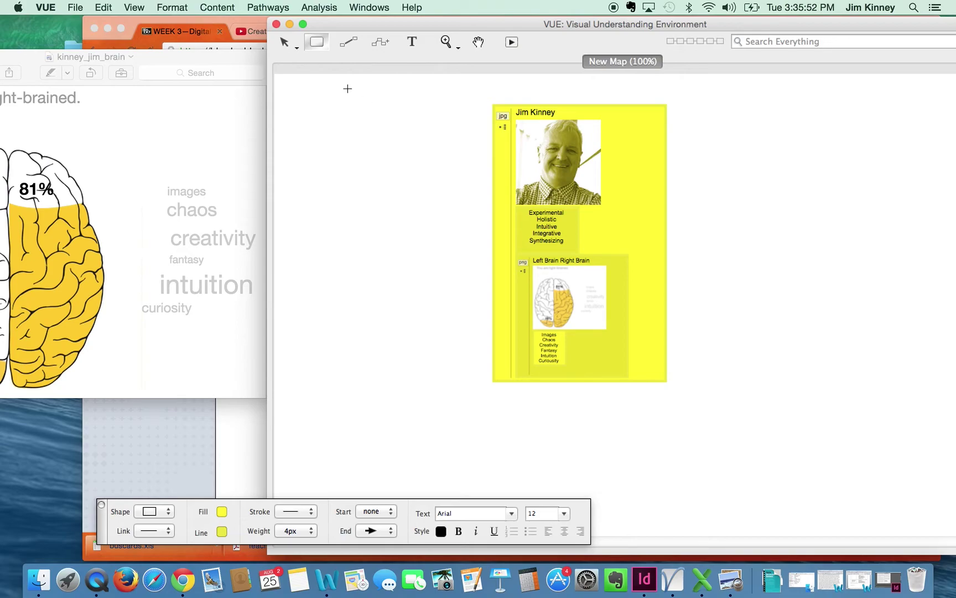
{"action": "left_click_drag", "start_coordinate": [342, 89], "coordinate": [453, 175]}
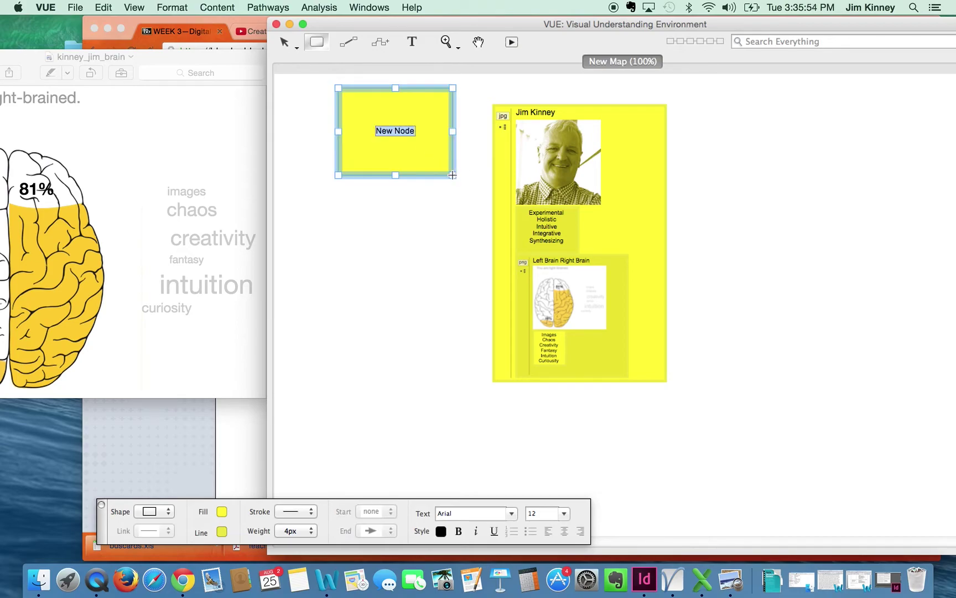
{"action": "left_click", "coordinate": [222, 511]}
{"action": "left_click", "coordinate": [222, 511]}
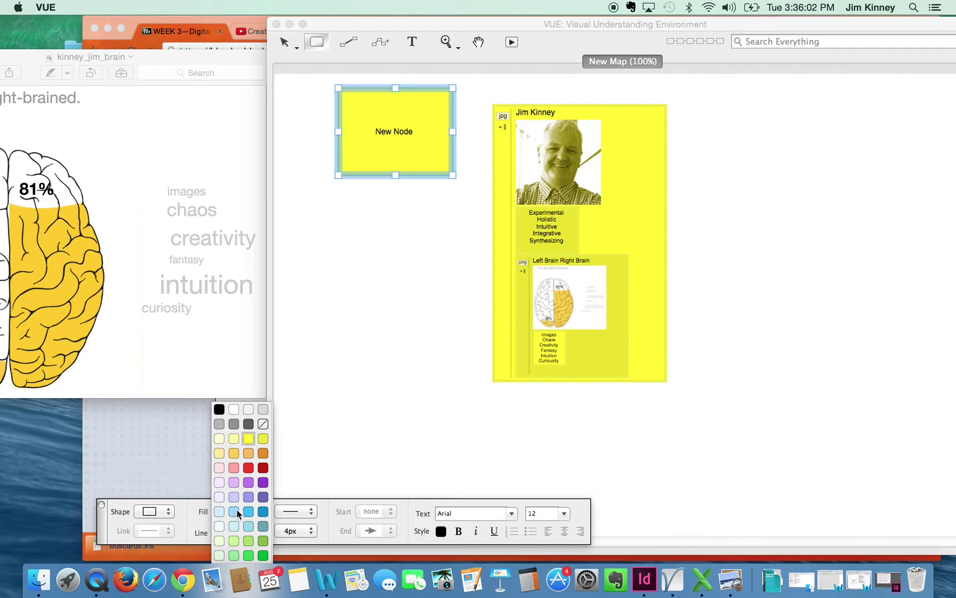
{"action": "left_click", "coordinate": [245, 510]}
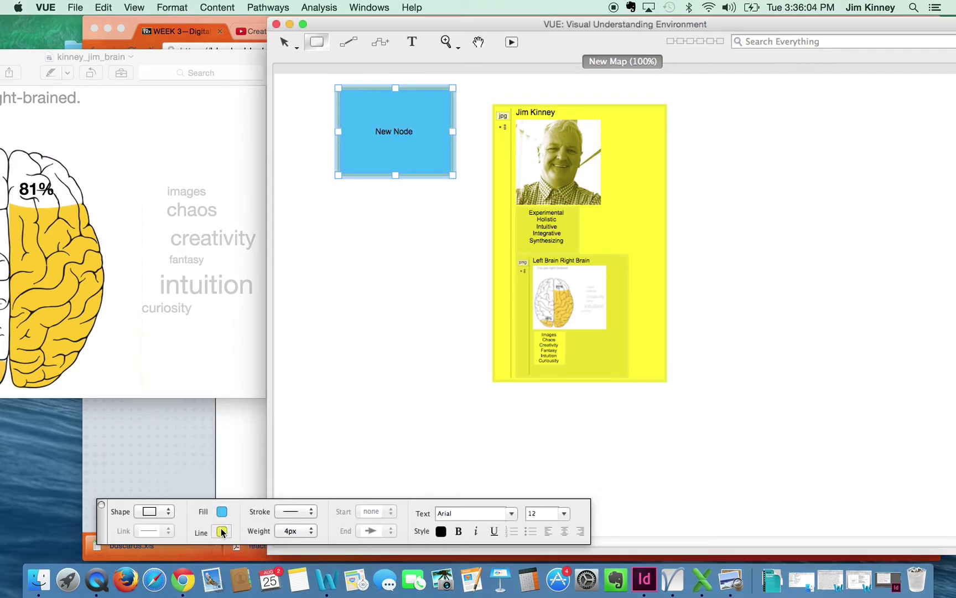
{"action": "left_click", "coordinate": [224, 532]}
{"action": "left_click", "coordinate": [262, 510]}
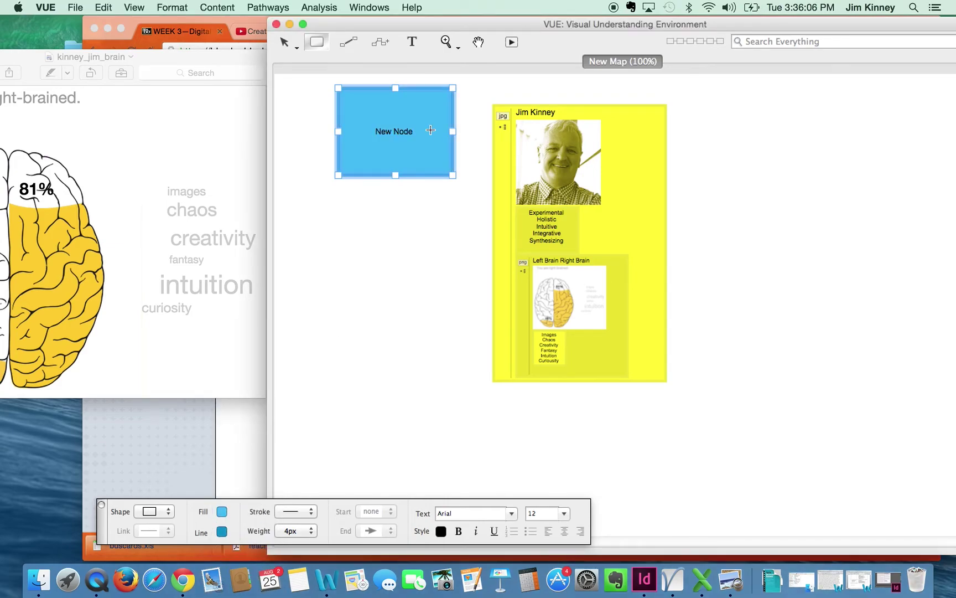
Label the new blue node 'SKILLS'.
{"action": "double_click", "coordinate": [395, 131]}
{"action": "type", "text": "SKILLS"}
{"action": "left_click", "coordinate": [371, 214]}
{"action": "left_click", "coordinate": [348, 44]}
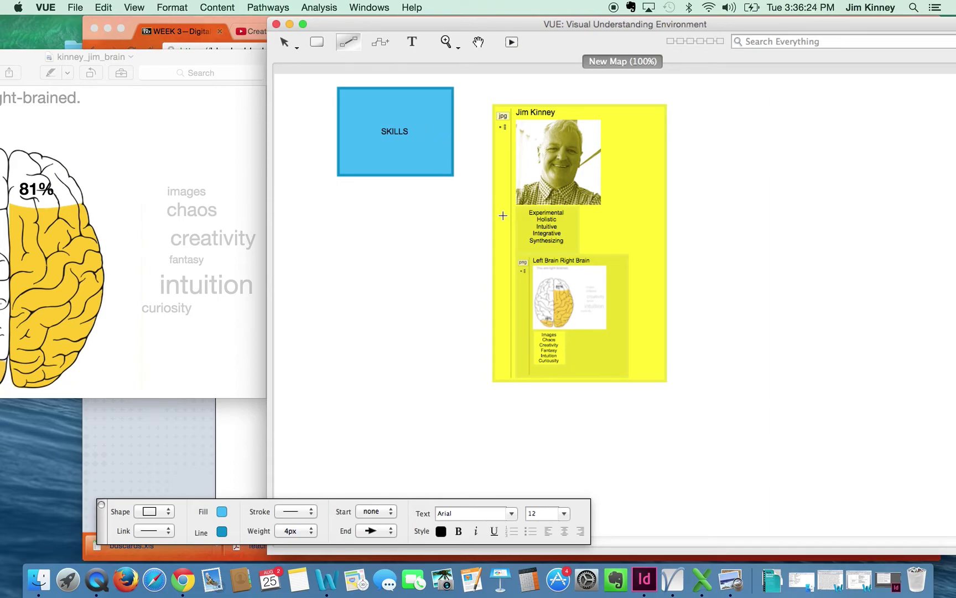
Link the yellow name node to SKILLS with the label 'Possess'.
{"action": "left_click", "coordinate": [350, 39]}
{"action": "left_click_drag", "start_coordinate": [499, 208], "coordinate": [431, 145]}
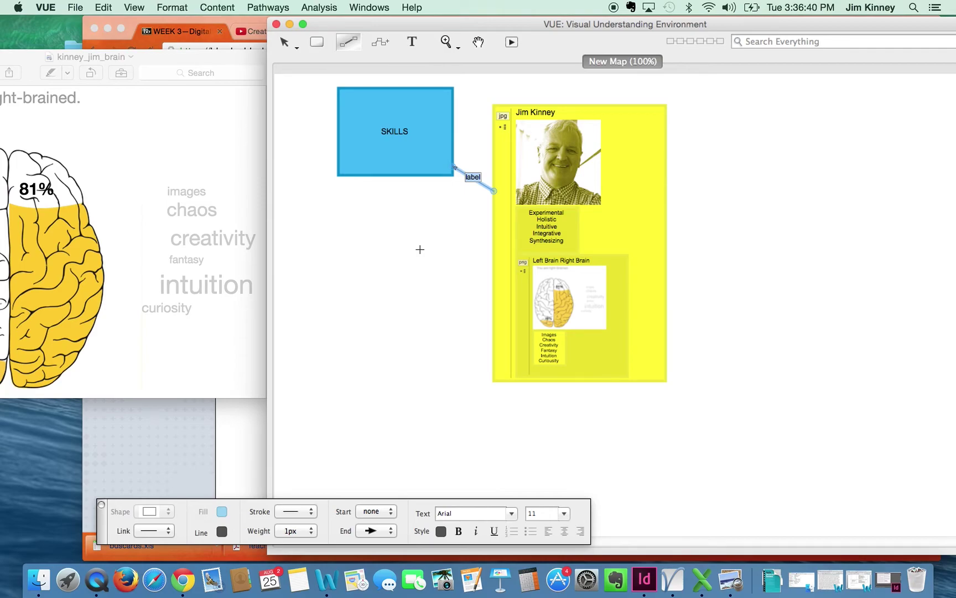
{"action": "type", "text": "Po"}
{"action": "type", "text": "sess"}
{"action": "key", "text": "BackSpace"}
{"action": "key", "text": "BackSpace"}
{"action": "type", "text": "sess"}
{"action": "left_click", "coordinate": [386, 268]}
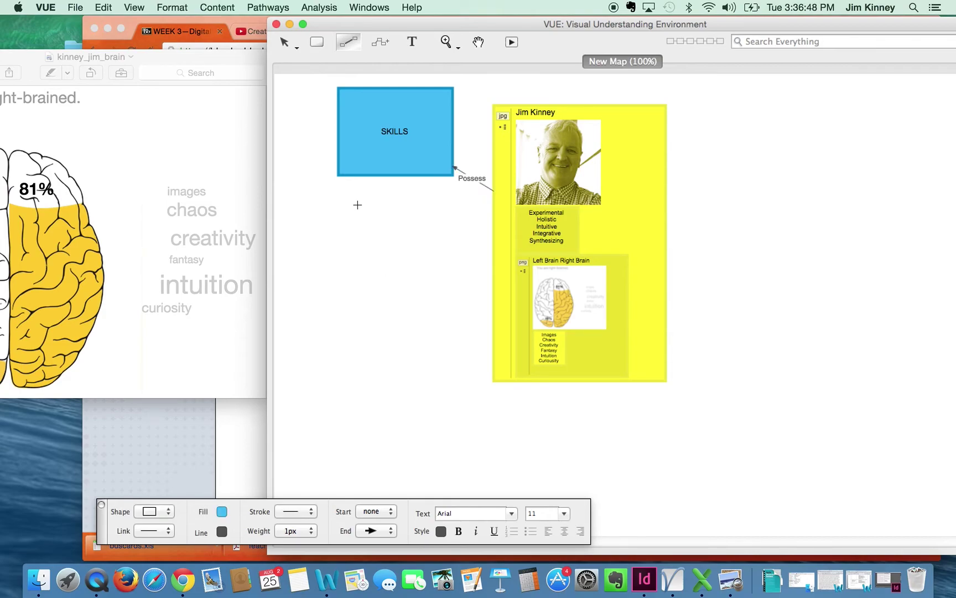
Discard the stray link from SKILLS and move SKILLS level with the headshot node.
{"action": "left_click_drag", "start_coordinate": [404, 154], "coordinate": [400, 155]}
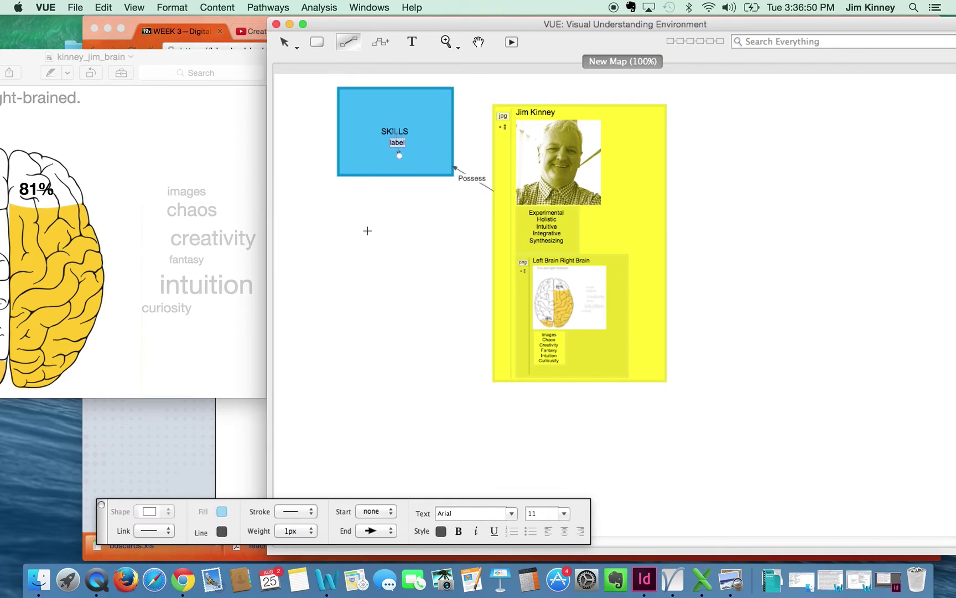
{"action": "key", "text": "BackSpace"}
{"action": "left_click", "coordinate": [282, 43]}
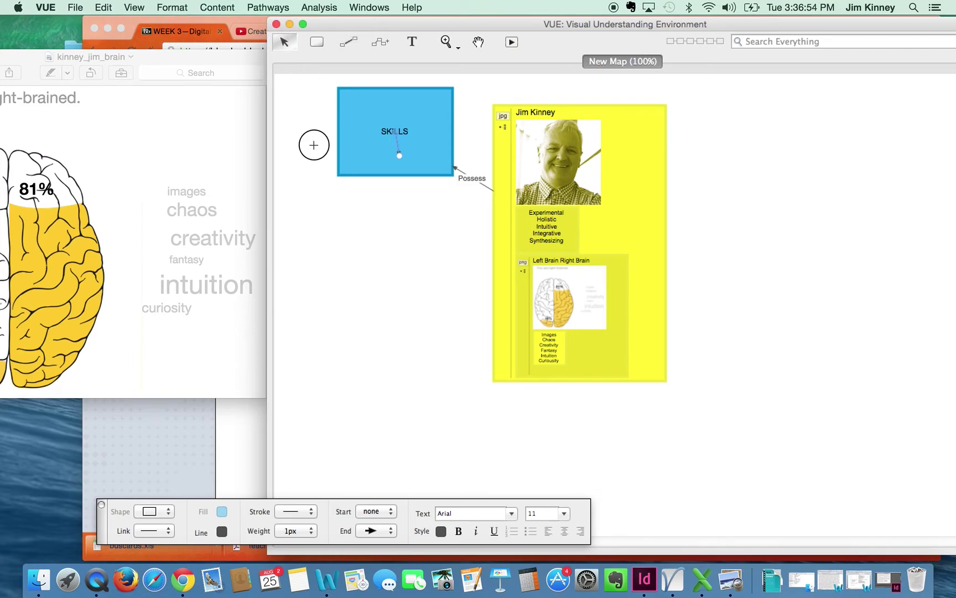
{"action": "left_click_drag", "start_coordinate": [355, 142], "coordinate": [314, 246]}
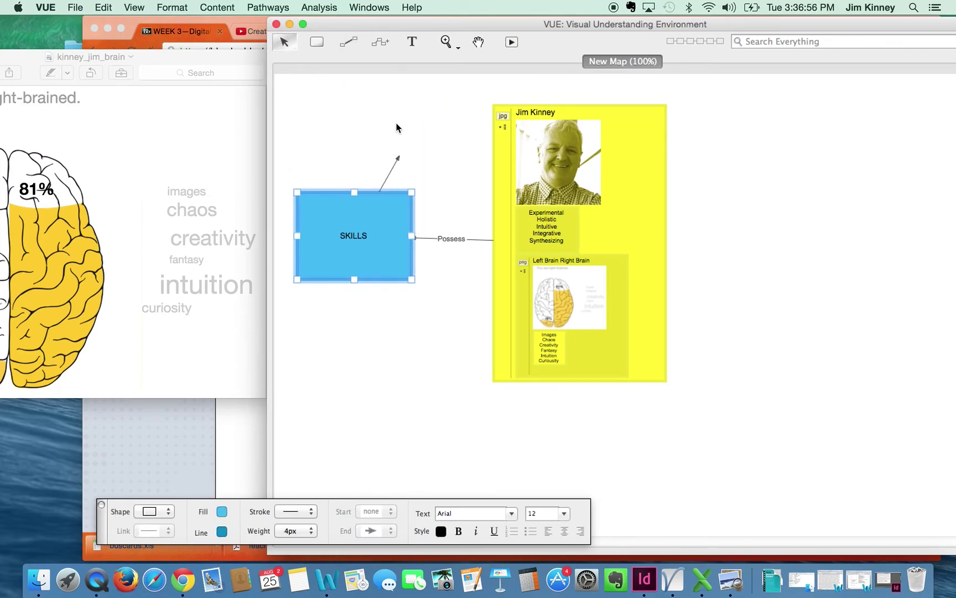
{"action": "left_click", "coordinate": [397, 162]}
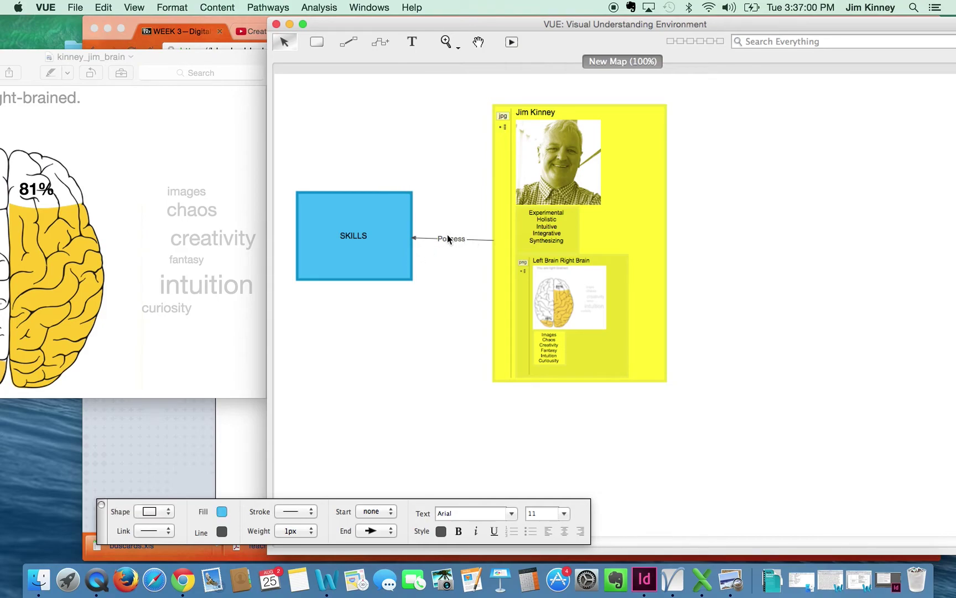
{"action": "left_click_drag", "start_coordinate": [363, 230], "coordinate": [382, 234]}
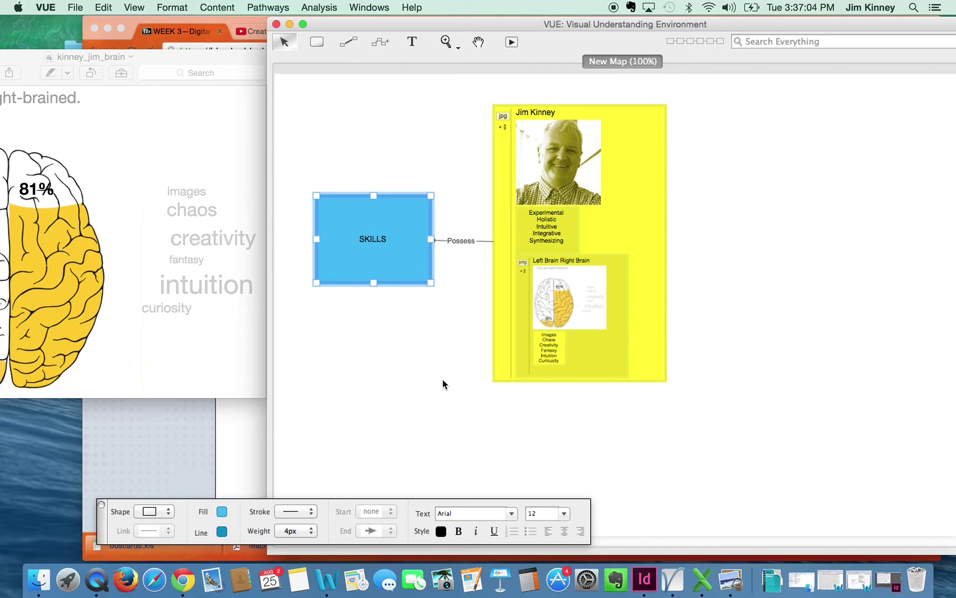
Paste a copy of SKILLS above-left of it and relabel it 'Public Speaking'.
{"action": "left_click", "coordinate": [328, 158]}
{"action": "left_click", "coordinate": [327, 196]}
{"action": "left_click", "coordinate": [328, 157]}
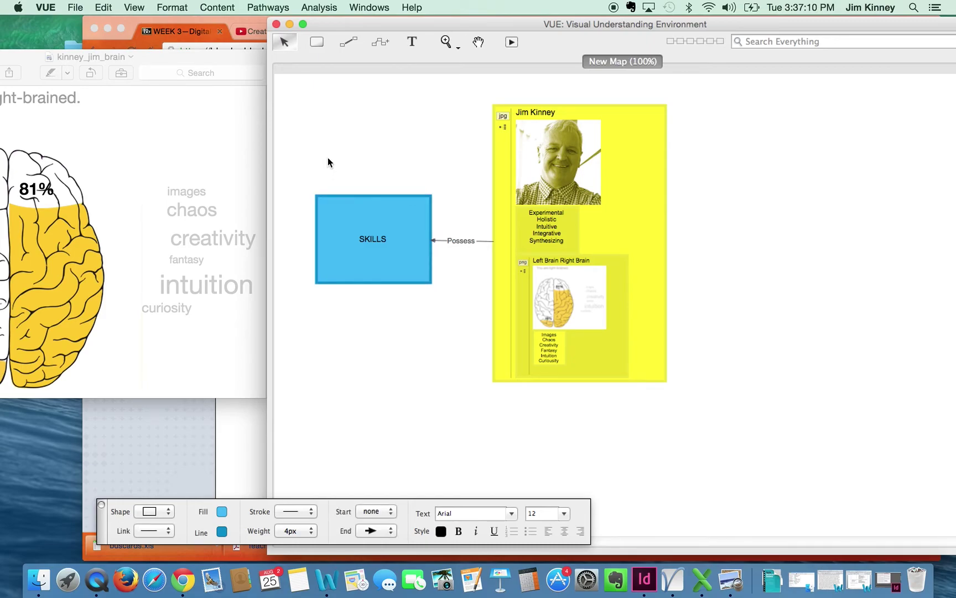
{"action": "key", "text": "super+v"}
{"action": "left_click_drag", "start_coordinate": [329, 160], "coordinate": [375, 280]}
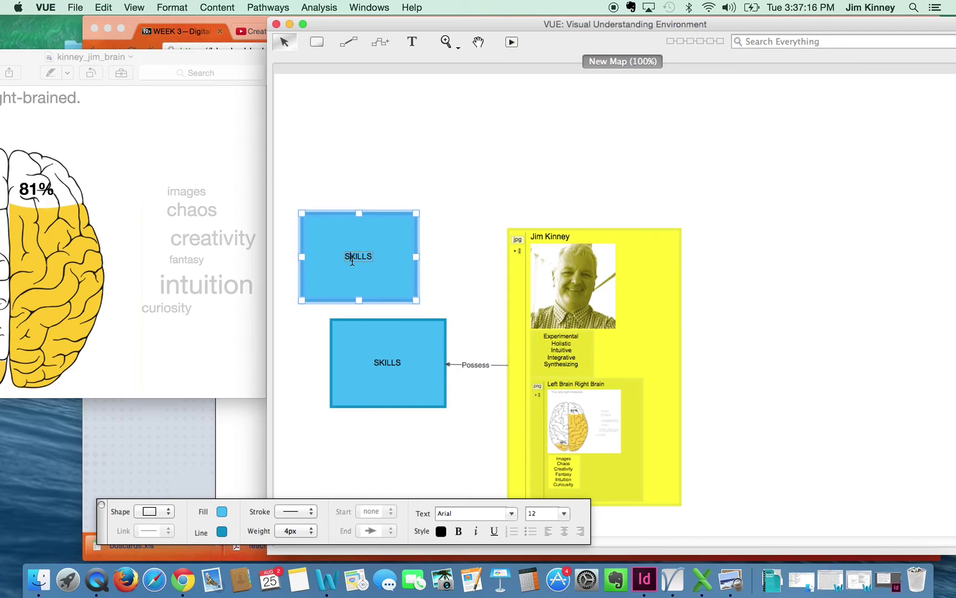
{"action": "type", "text": "Public"}
{"action": "double_click", "coordinate": [352, 260]}
{"action": "type", "text": "Public Speaking"}
{"action": "left_click", "coordinate": [457, 286]}
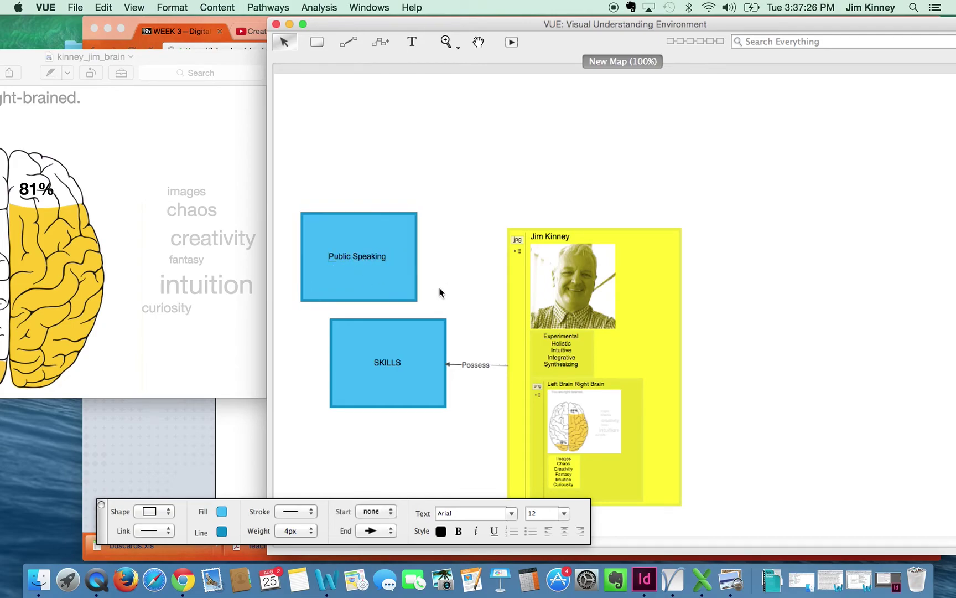
Shrink the Public Speaking node to fit its label and move it toward SKILLS.
{"action": "left_click", "coordinate": [371, 275]}
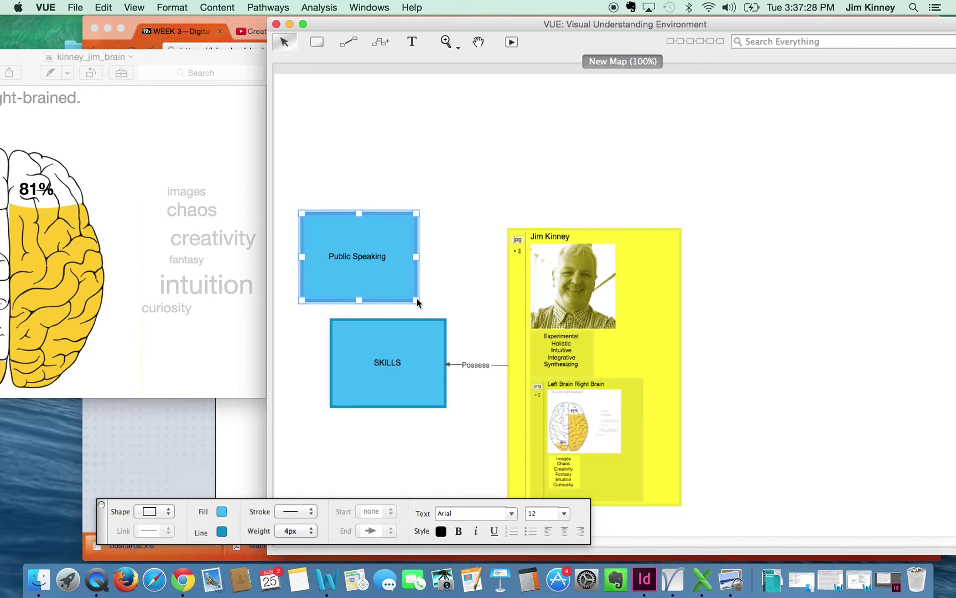
{"action": "left_click_drag", "start_coordinate": [416, 299], "coordinate": [369, 256]}
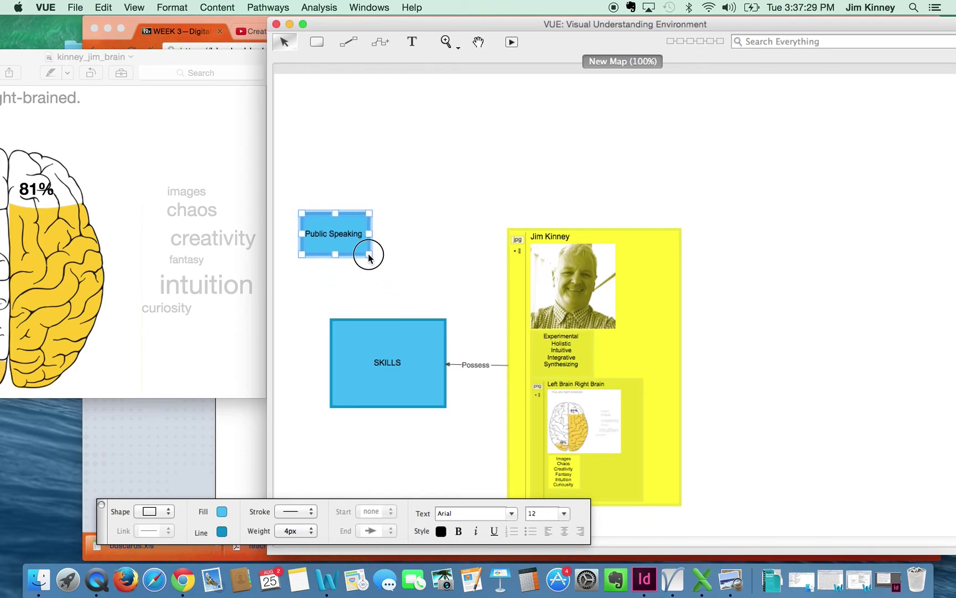
{"action": "left_click", "coordinate": [389, 294]}
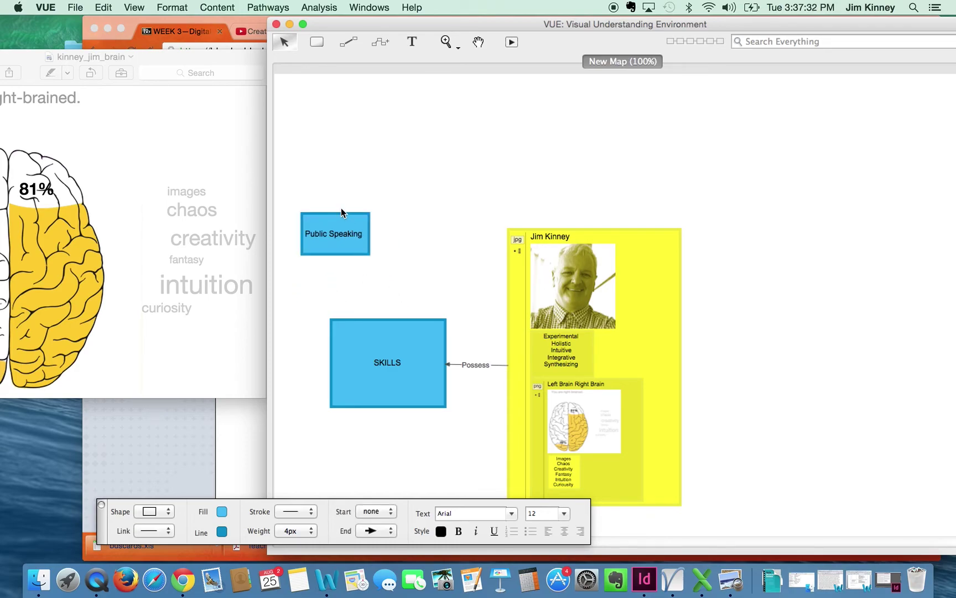
{"action": "left_click_drag", "start_coordinate": [335, 229], "coordinate": [341, 259]}
Draw a 'Relate to' link from SKILLS to the Public Speaking node.
{"action": "left_click", "coordinate": [405, 308]}
{"action": "left_click", "coordinate": [388, 352]}
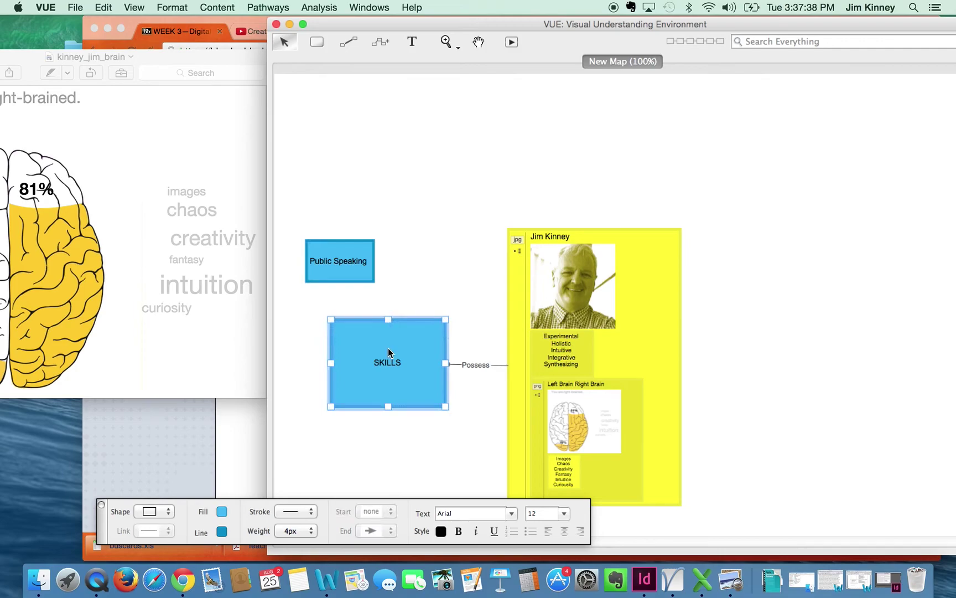
{"action": "left_click", "coordinate": [349, 38]}
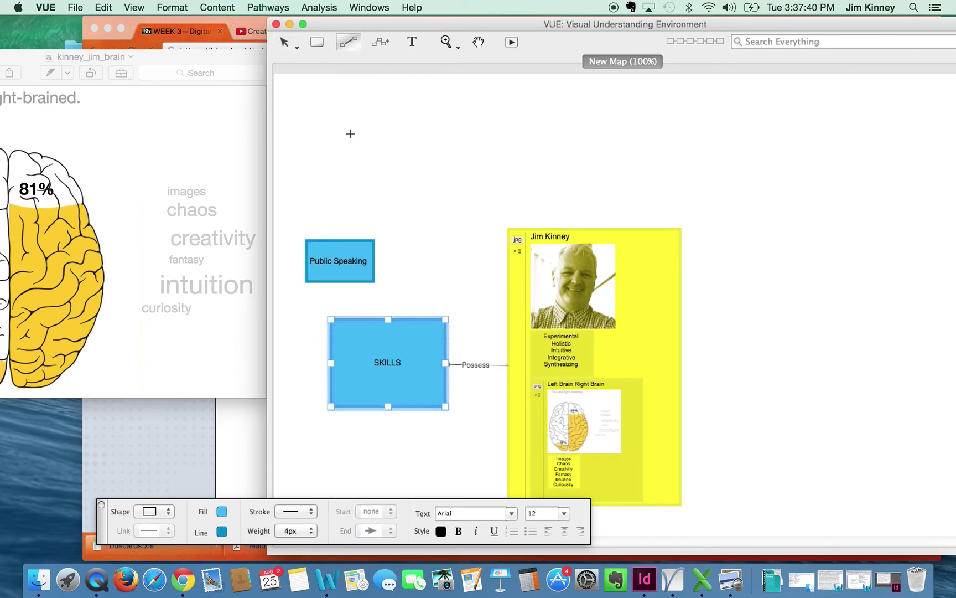
{"action": "left_click_drag", "start_coordinate": [372, 342], "coordinate": [350, 273]}
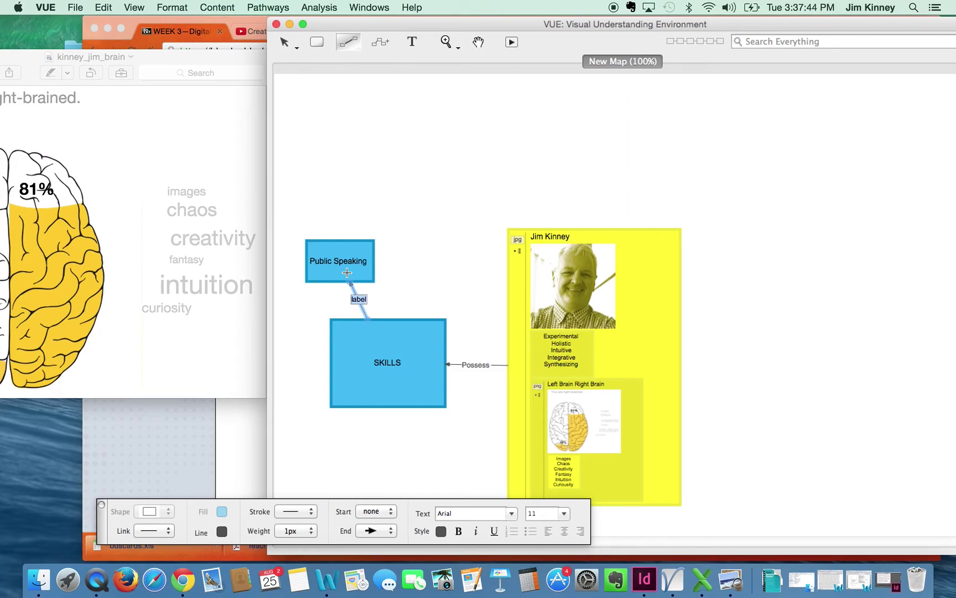
{"action": "type", "text": "Relate to"}
{"action": "left_click", "coordinate": [285, 43]}
{"action": "left_click", "coordinate": [434, 201]}
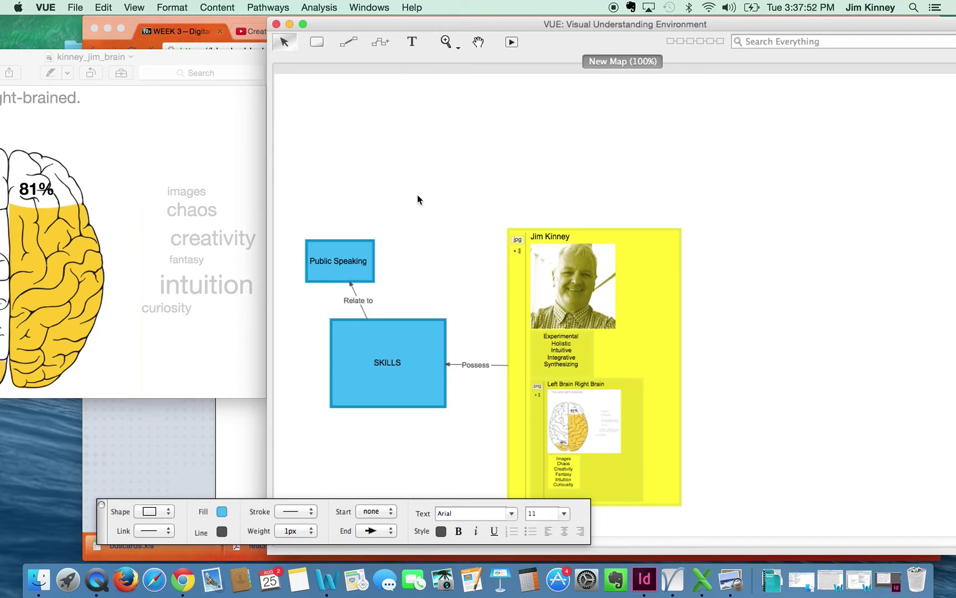
{"action": "left_click", "coordinate": [350, 247]}
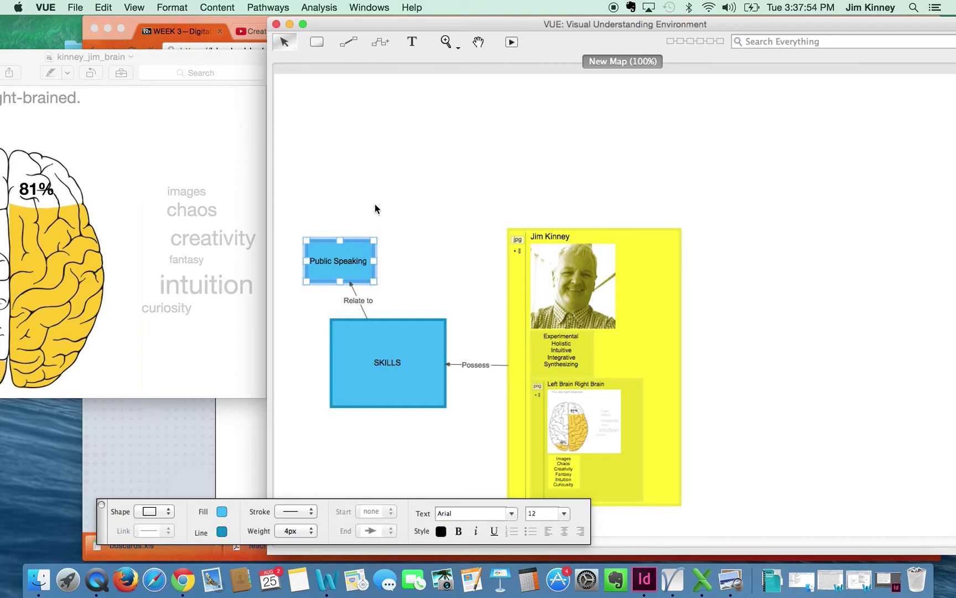
Paste a Public Speaking copy above SKILLS, relabel it 'Writing', and enlarge it.
{"action": "left_click", "coordinate": [380, 182]}
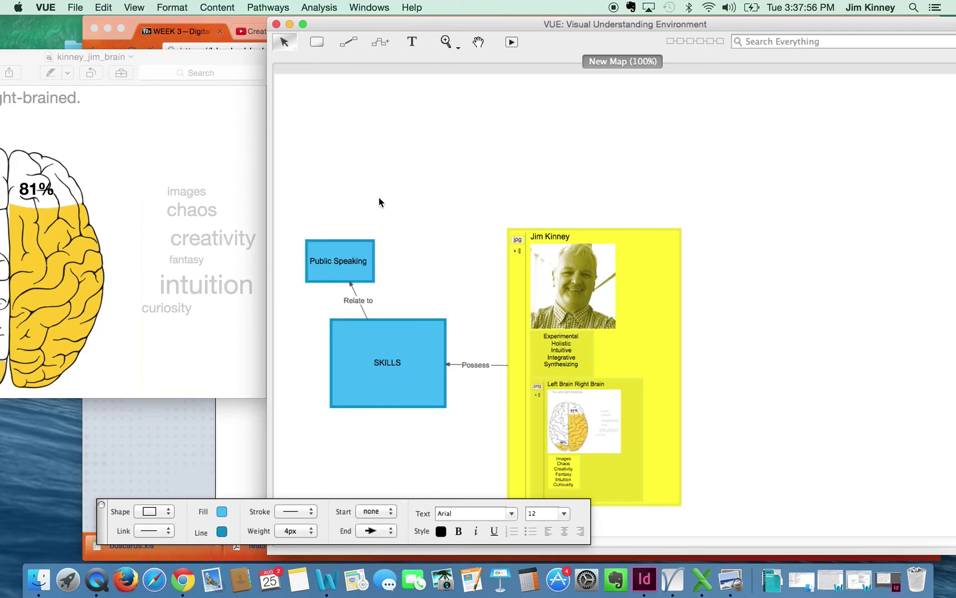
{"action": "key", "text": "super+v"}
{"action": "double_click", "coordinate": [381, 196]}
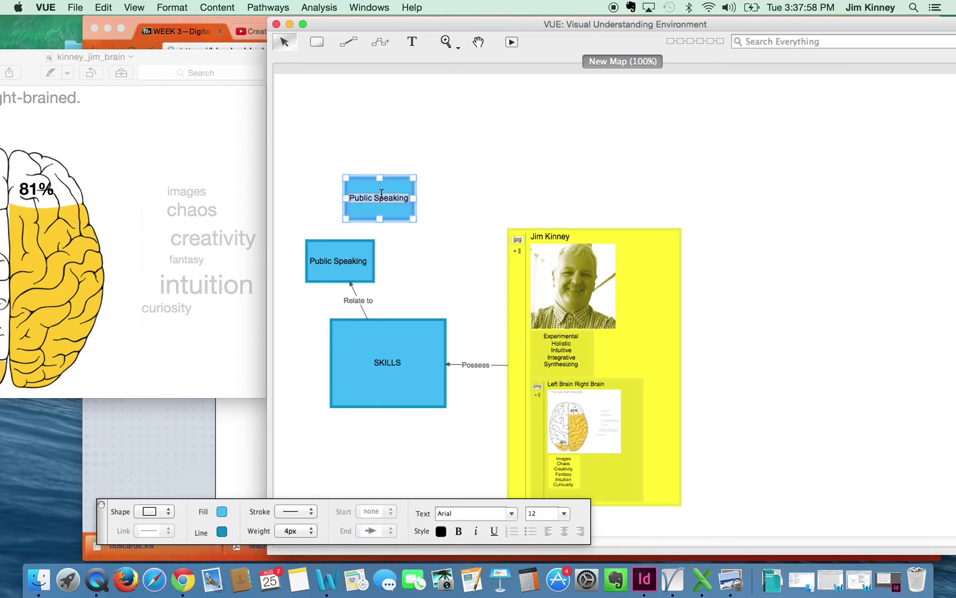
{"action": "type", "text": "Writing"}
{"action": "left_click", "coordinate": [403, 198]}
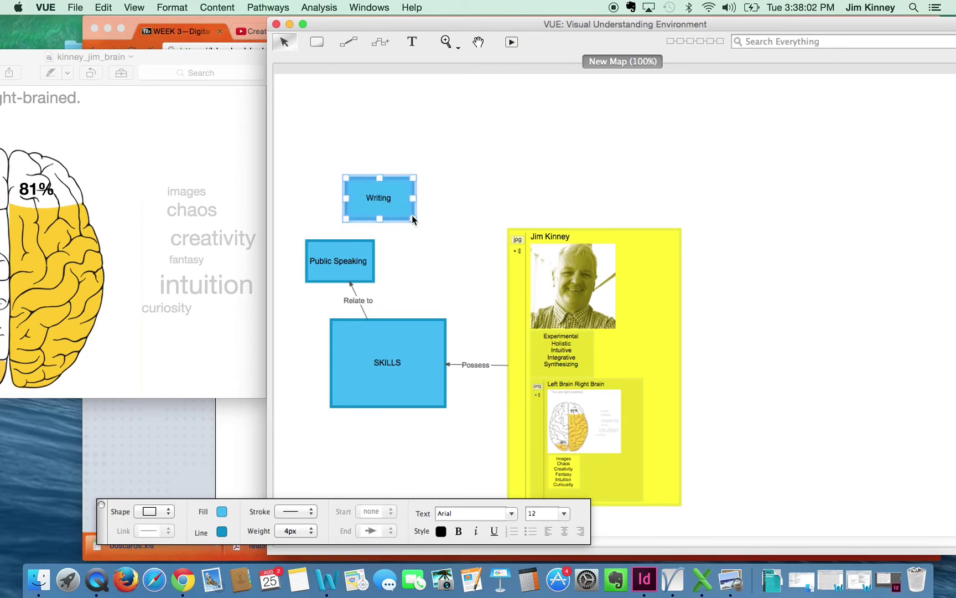
{"action": "left_click_drag", "start_coordinate": [413, 220], "coordinate": [397, 184]}
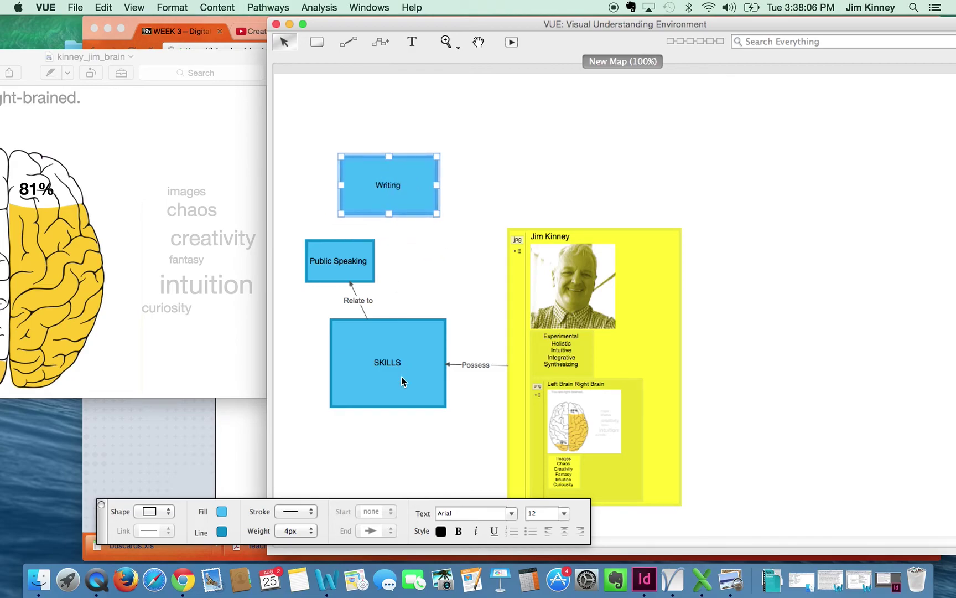
Link SKILLS to the Writing node, reusing the 'Relate to' label.
{"action": "left_click", "coordinate": [348, 41]}
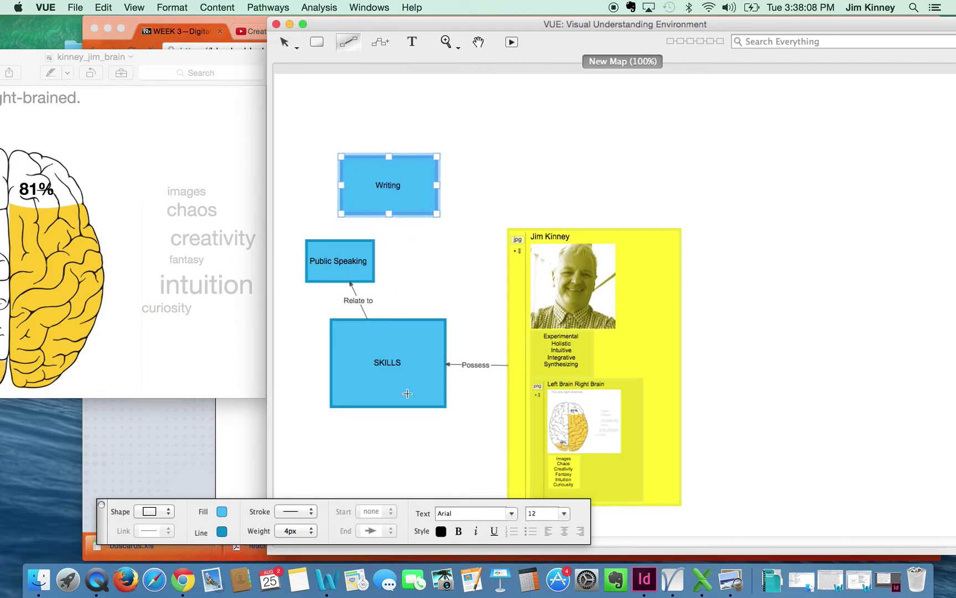
{"action": "left_click_drag", "start_coordinate": [421, 329], "coordinate": [414, 199]}
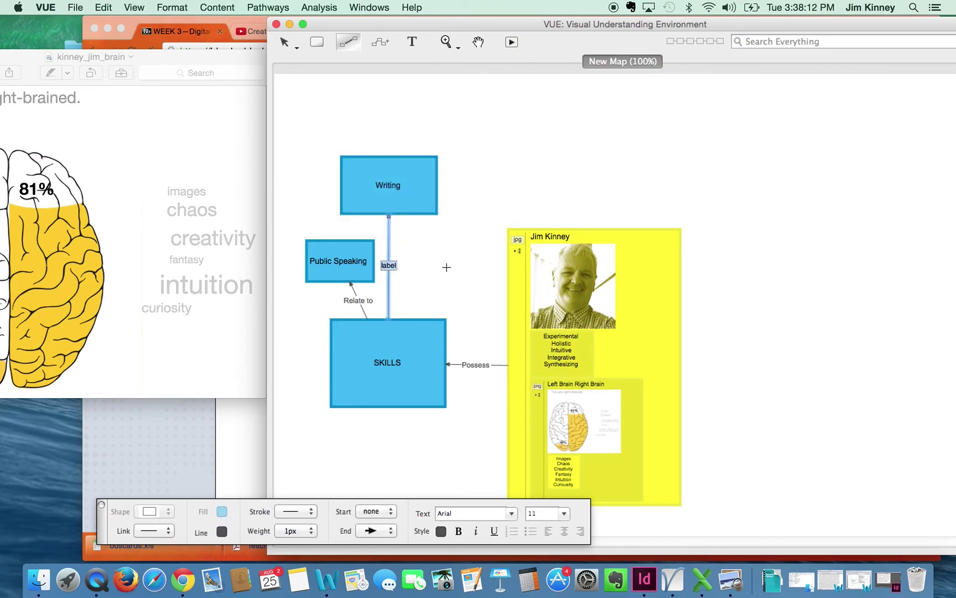
{"action": "double_click", "coordinate": [358, 300]}
{"action": "key", "text": "super+c"}
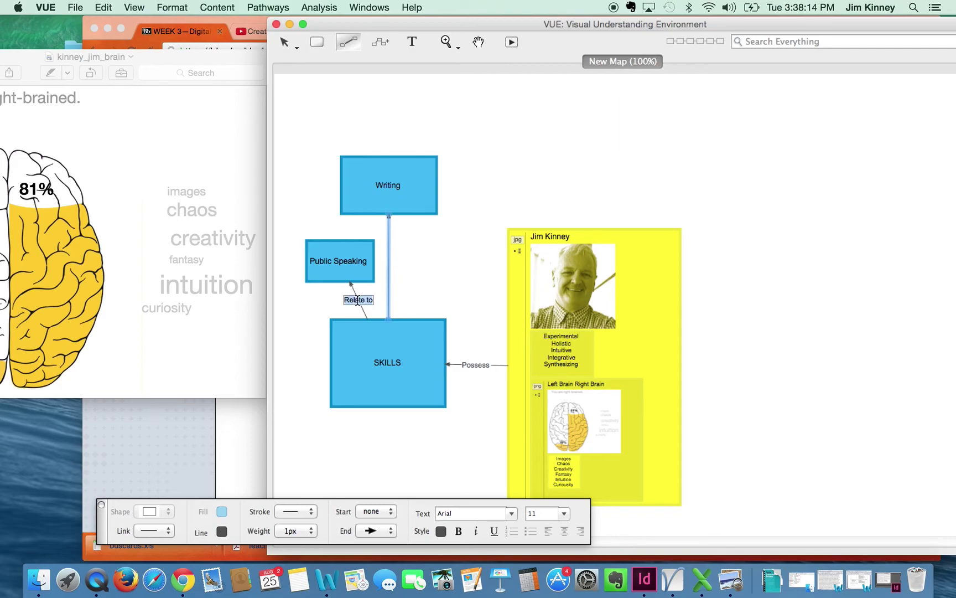
{"action": "double_click", "coordinate": [389, 265]}
{"action": "key", "text": "super+v"}
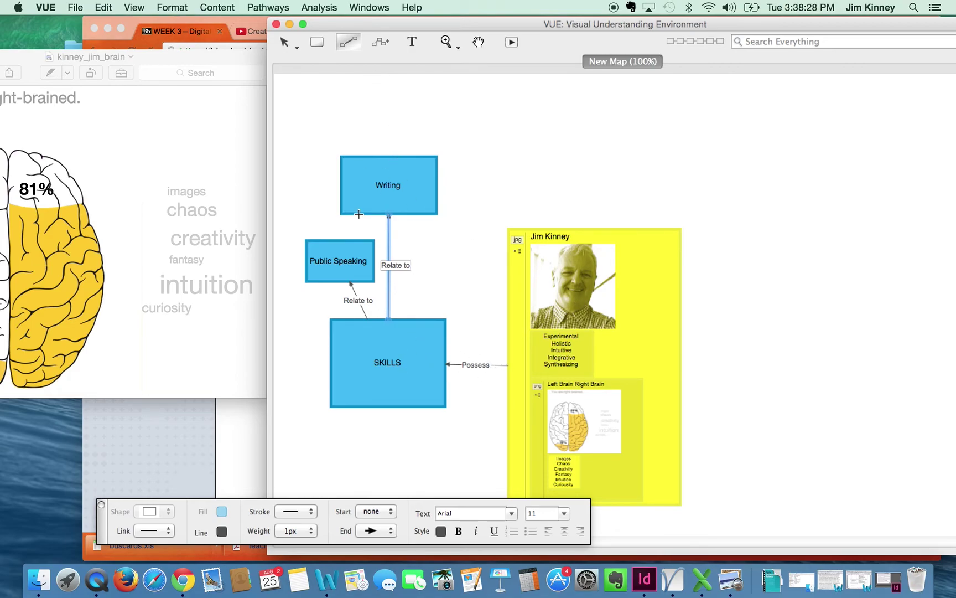
Paste another Public Speaking copy below SKILLS.
{"action": "left_click", "coordinate": [292, 45]}
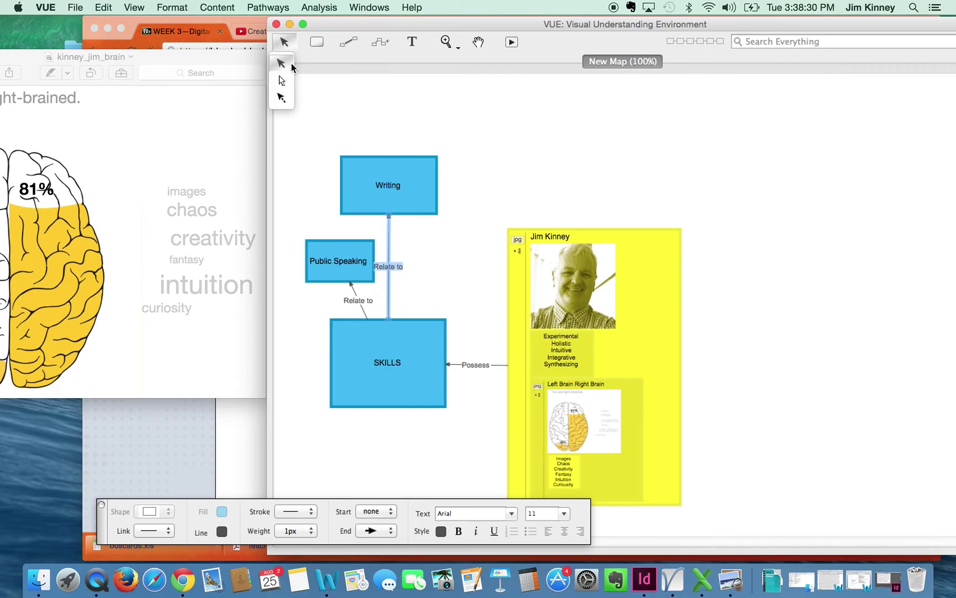
{"action": "left_click", "coordinate": [281, 63]}
{"action": "left_click", "coordinate": [308, 108]}
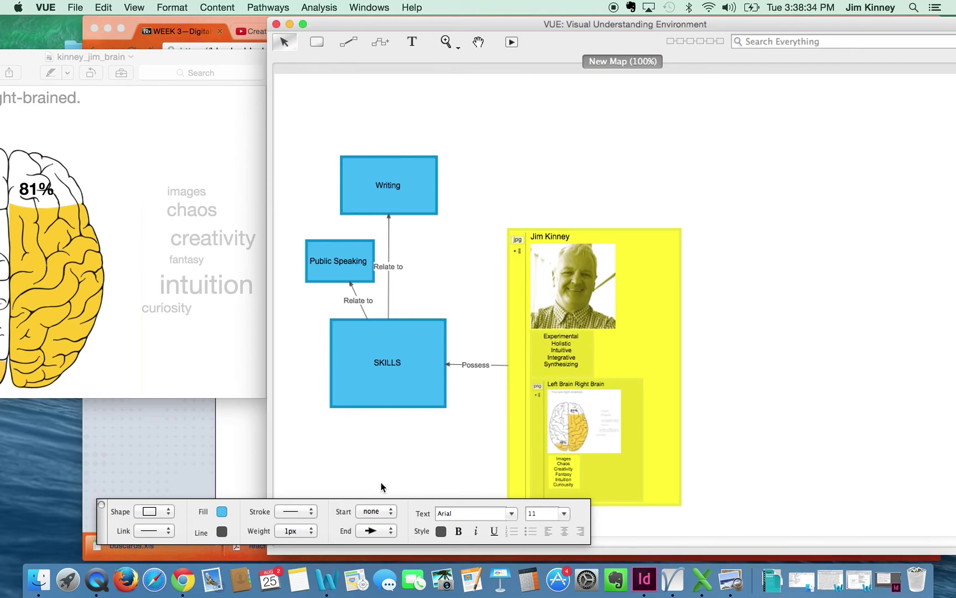
{"action": "key", "text": "cmd+v"}
Position and enlarge the lower copy just below SKILLS and relabel it 'SKILLS'.
{"action": "left_click_drag", "start_coordinate": [402, 482], "coordinate": [399, 450]}
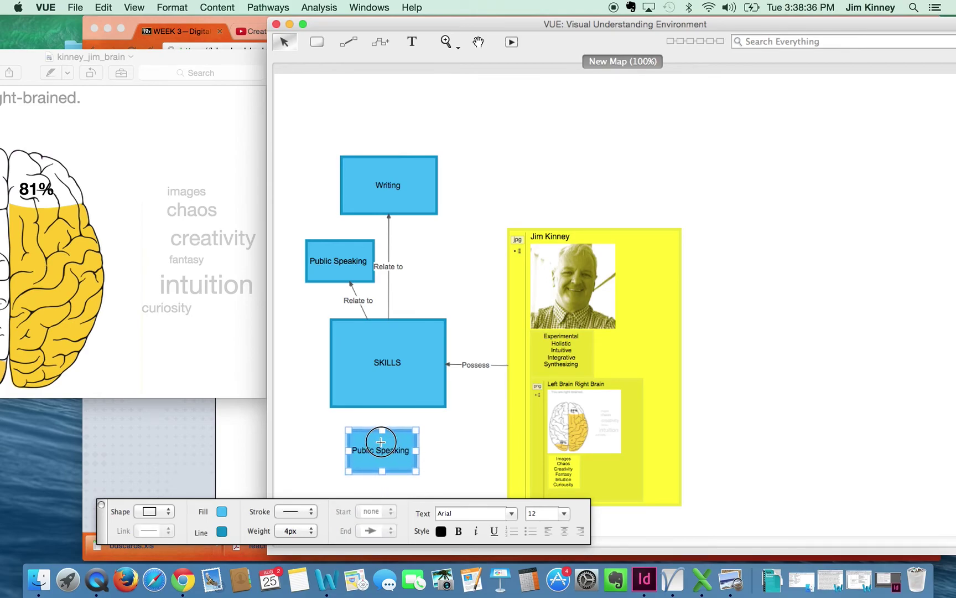
{"action": "left_click_drag", "start_coordinate": [345, 472], "coordinate": [331, 483]}
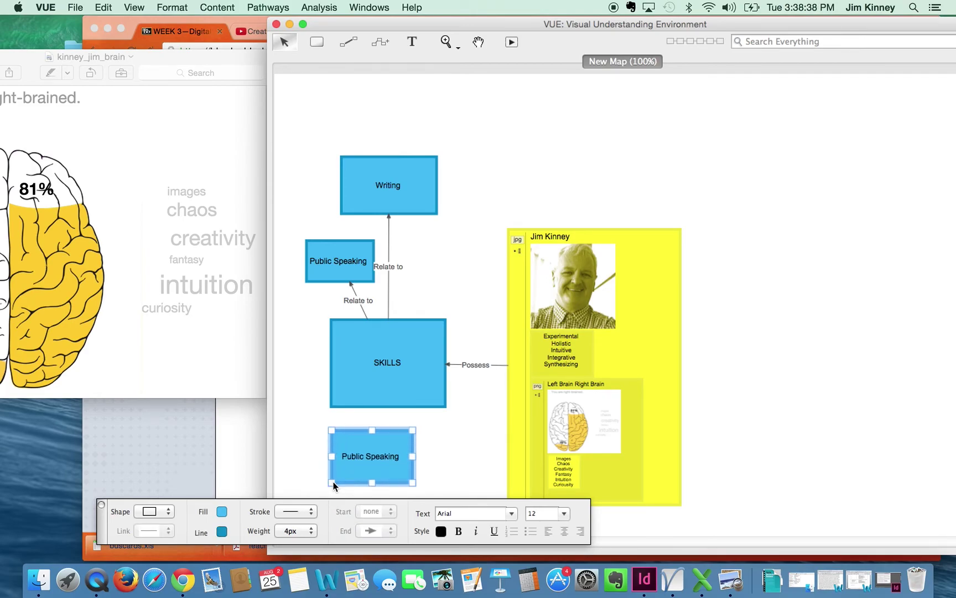
{"action": "left_click_drag", "start_coordinate": [413, 486], "coordinate": [441, 495]}
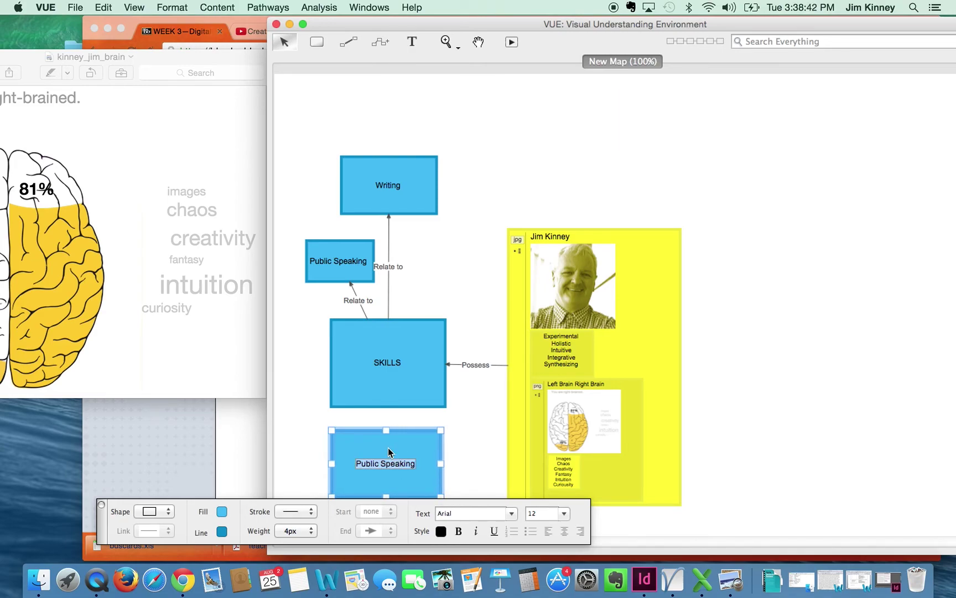
{"action": "left_click_drag", "start_coordinate": [441, 431], "coordinate": [424, 437]}
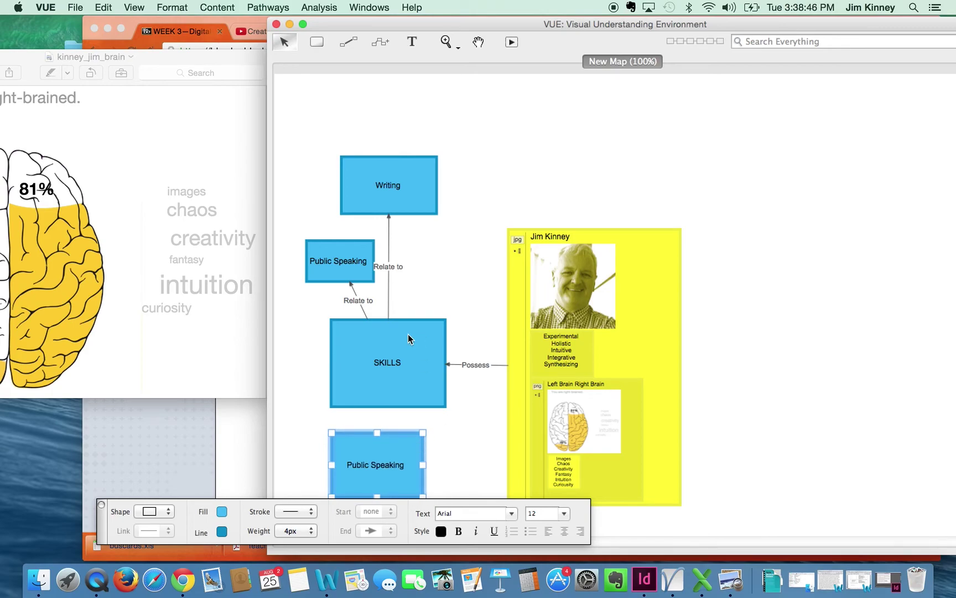
{"action": "double_click", "coordinate": [369, 472]}
{"action": "type", "text": "SKILLS"}
Give the lower SKILLS node a pale blue fill and teal outline, then nudge it up-right.
{"action": "left_click", "coordinate": [221, 511]}
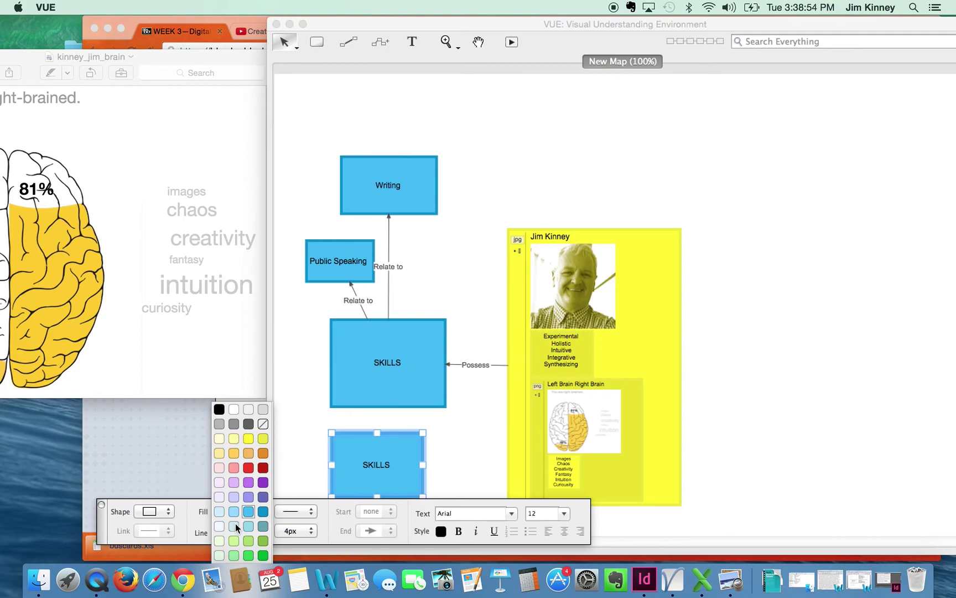
{"action": "left_click", "coordinate": [232, 523]}
{"action": "left_click", "coordinate": [221, 528]}
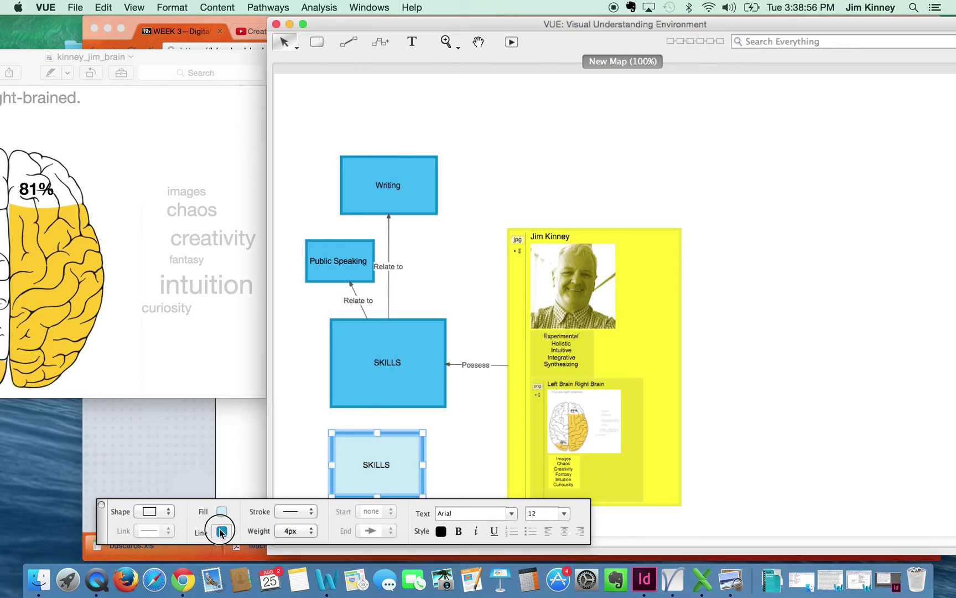
{"action": "left_click", "coordinate": [260, 527]}
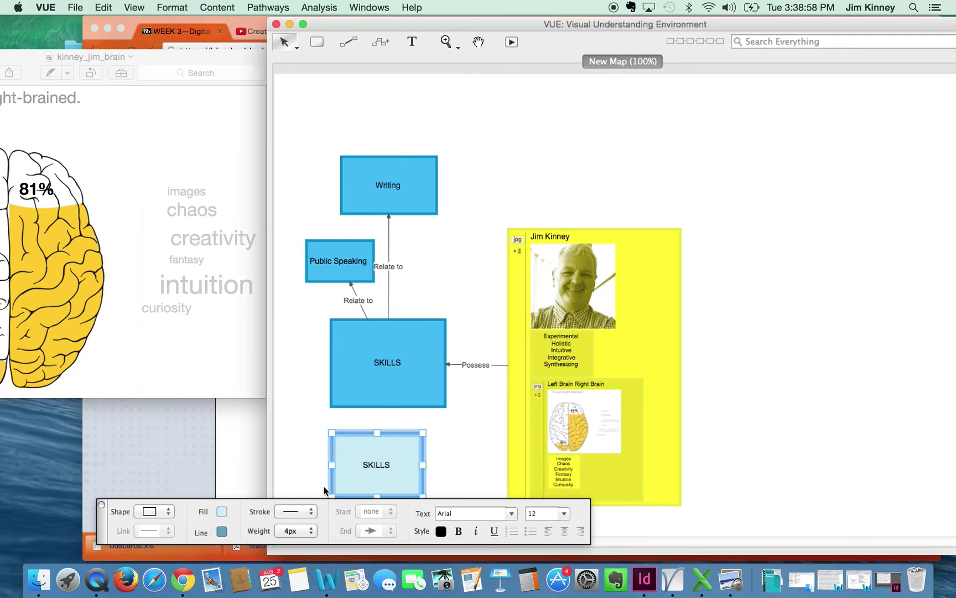
{"action": "left_click", "coordinate": [445, 446]}
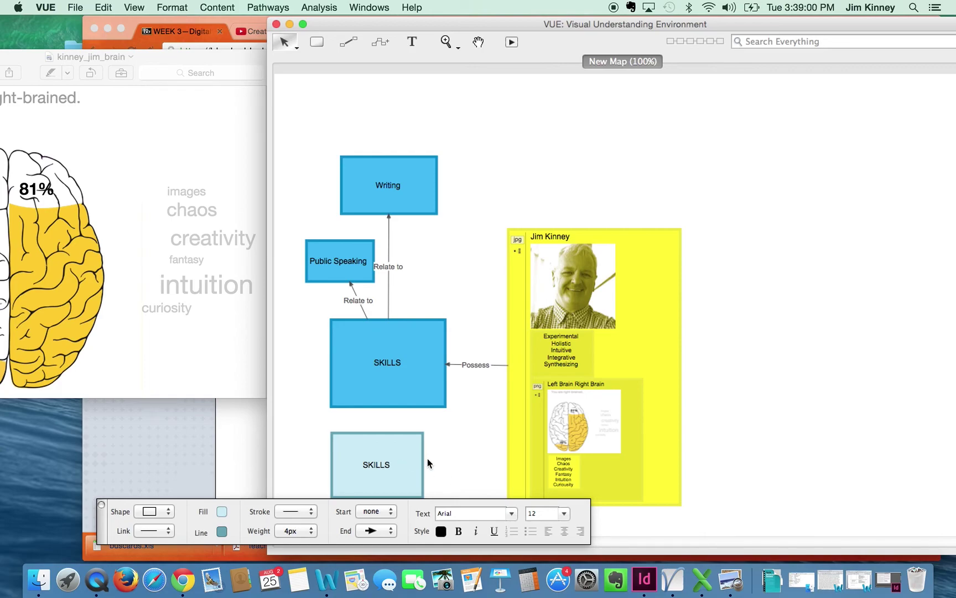
{"action": "left_click_drag", "start_coordinate": [391, 461], "coordinate": [406, 454]}
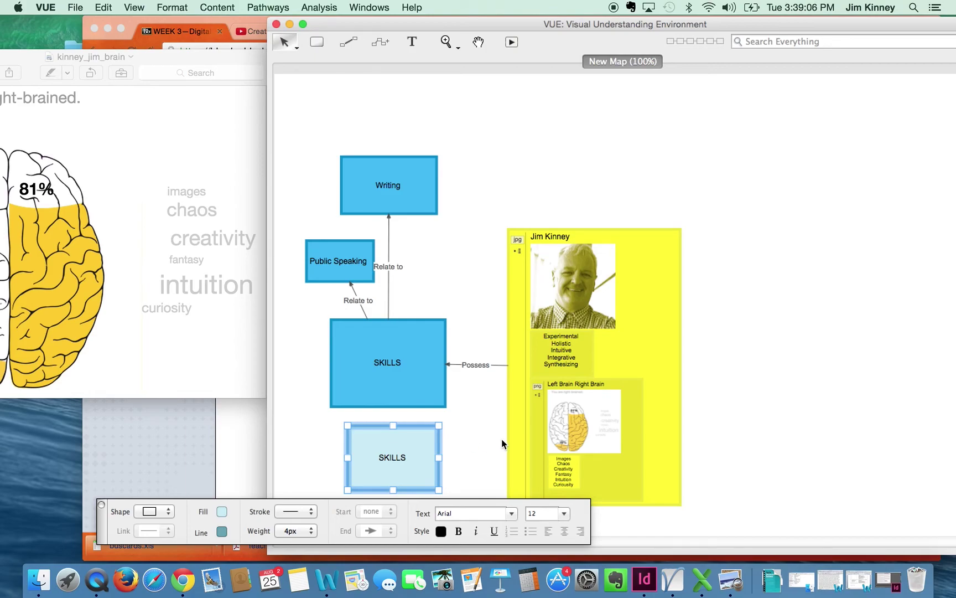
Link the pale SKILLS node to the yellow name node with the label 'Seek'.
{"action": "left_click", "coordinate": [349, 41]}
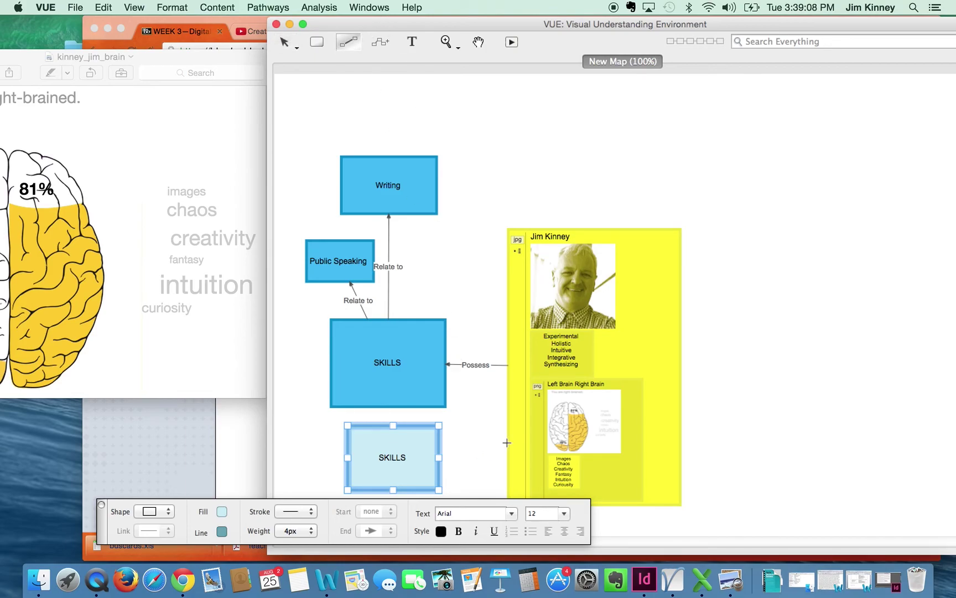
{"action": "left_click_drag", "start_coordinate": [420, 454], "coordinate": [512, 408]}
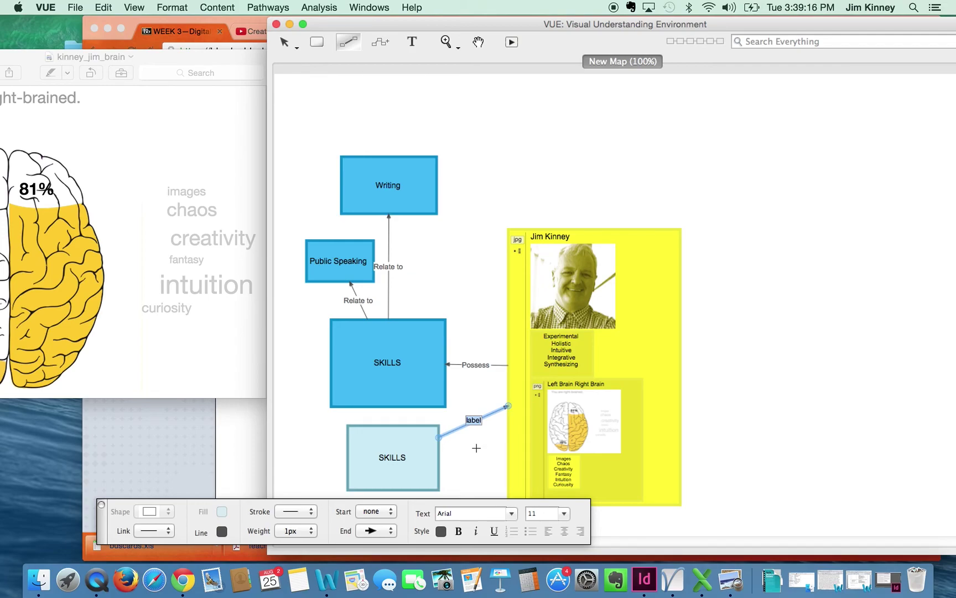
{"action": "type", "text": "Seek"}
{"action": "left_click", "coordinate": [284, 41]}
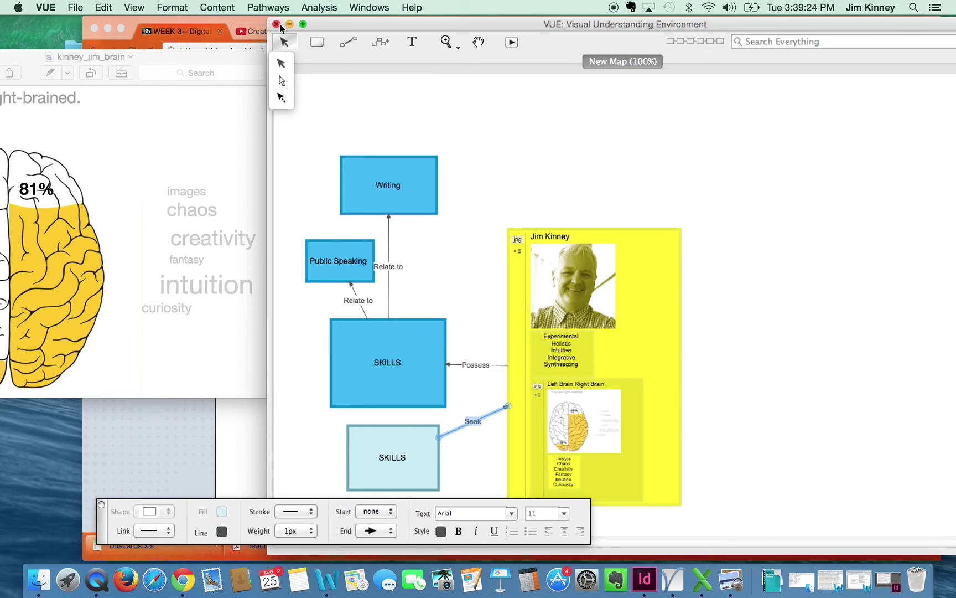
{"action": "left_click", "coordinate": [281, 63]}
{"action": "left_click", "coordinate": [327, 425]}
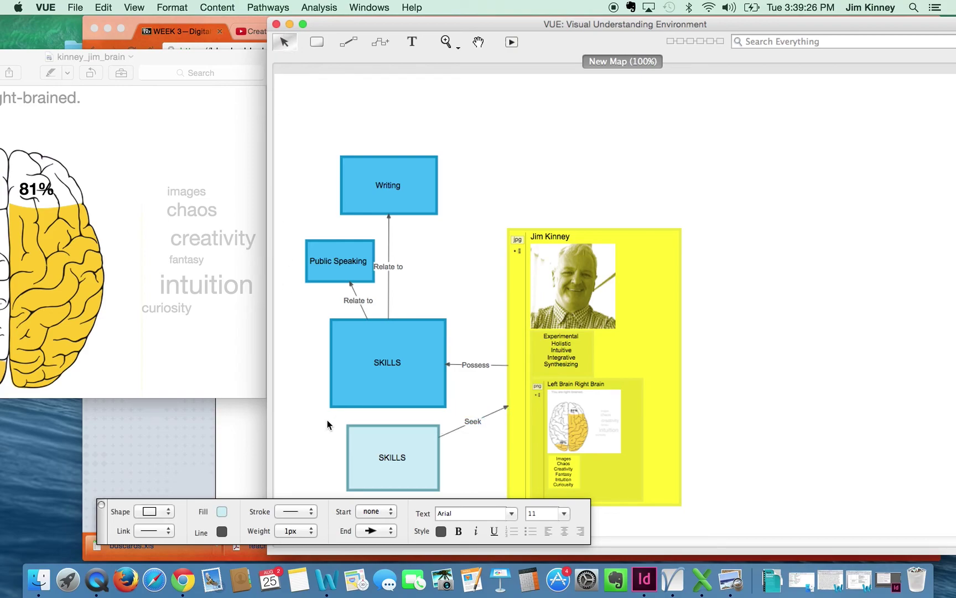
{"action": "left_click", "coordinate": [407, 457]}
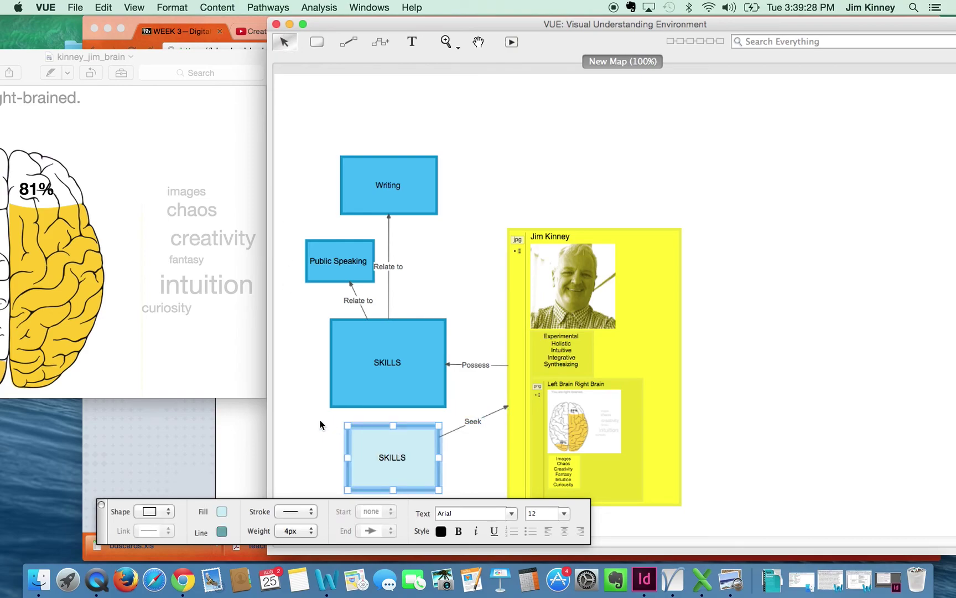
Paste a copy of the pale SKILLS node, relabel it 'Leadership', and place it beside SKILLS.
{"action": "key", "text": "super+v"}
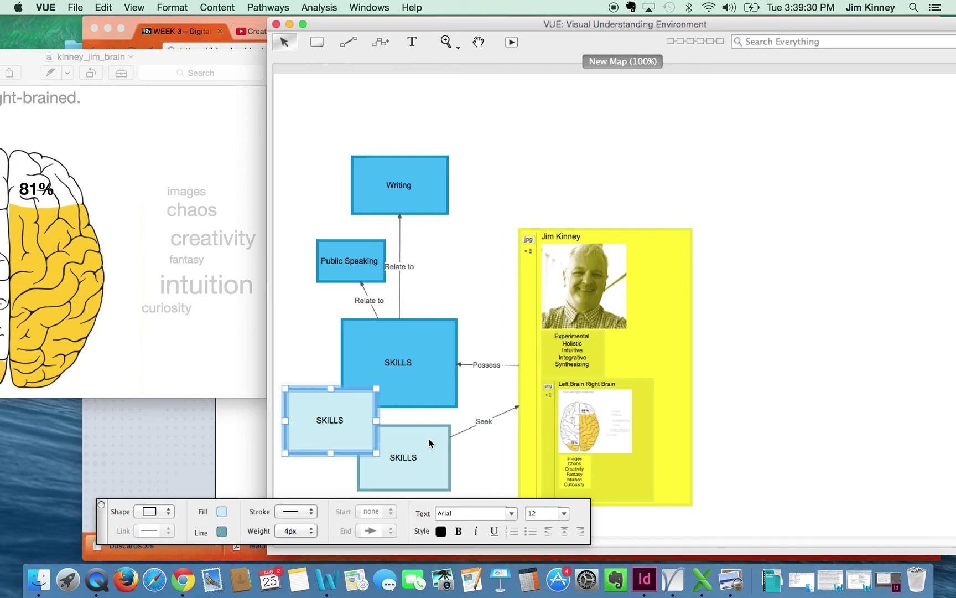
{"action": "left_click_drag", "start_coordinate": [328, 426], "coordinate": [441, 466]}
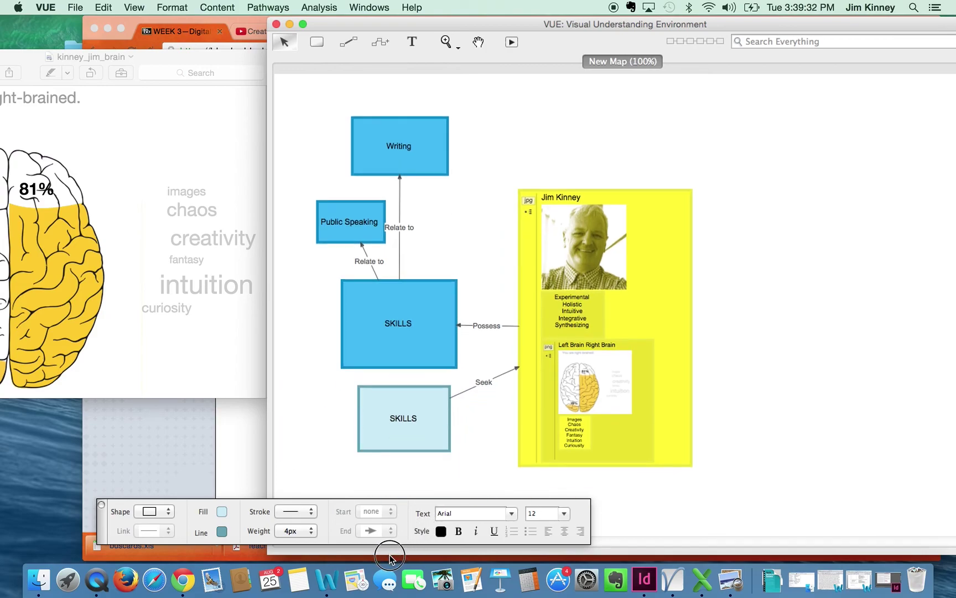
{"action": "left_click_drag", "start_coordinate": [412, 561], "coordinate": [348, 380]}
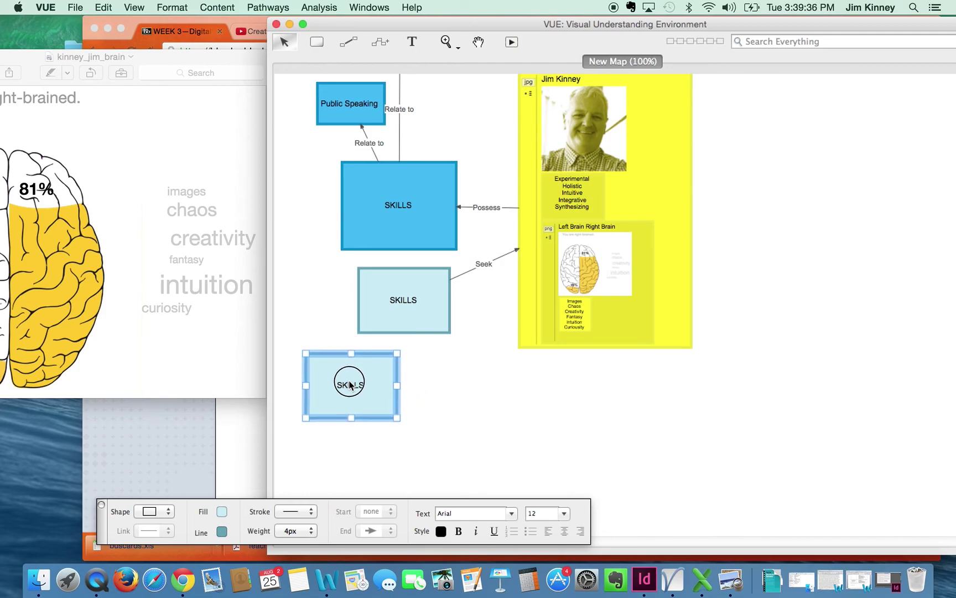
{"action": "left_click_drag", "start_coordinate": [418, 326], "coordinate": [451, 386]}
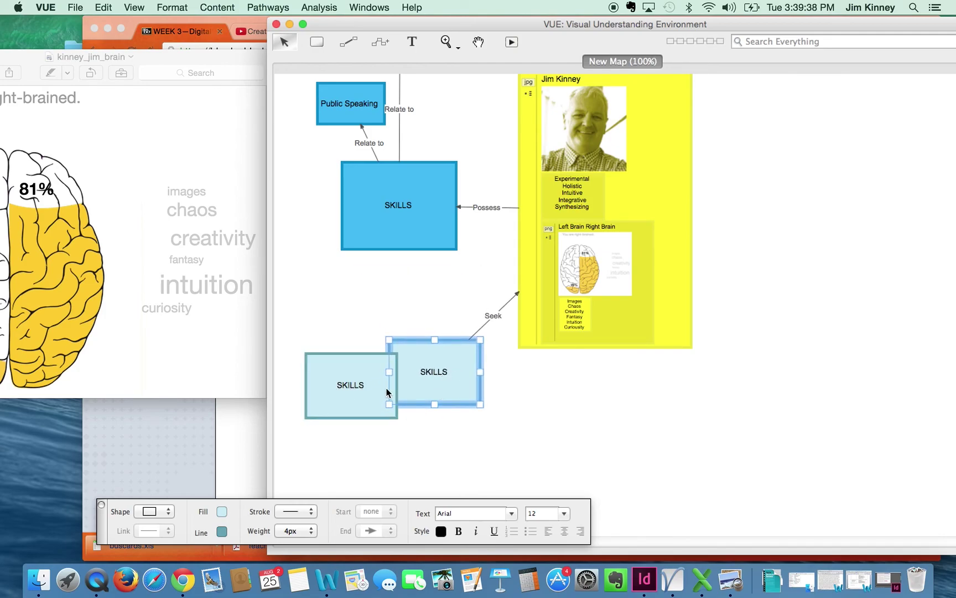
{"action": "left_click_drag", "start_coordinate": [361, 389], "coordinate": [341, 422]}
{"action": "double_click", "coordinate": [341, 419]}
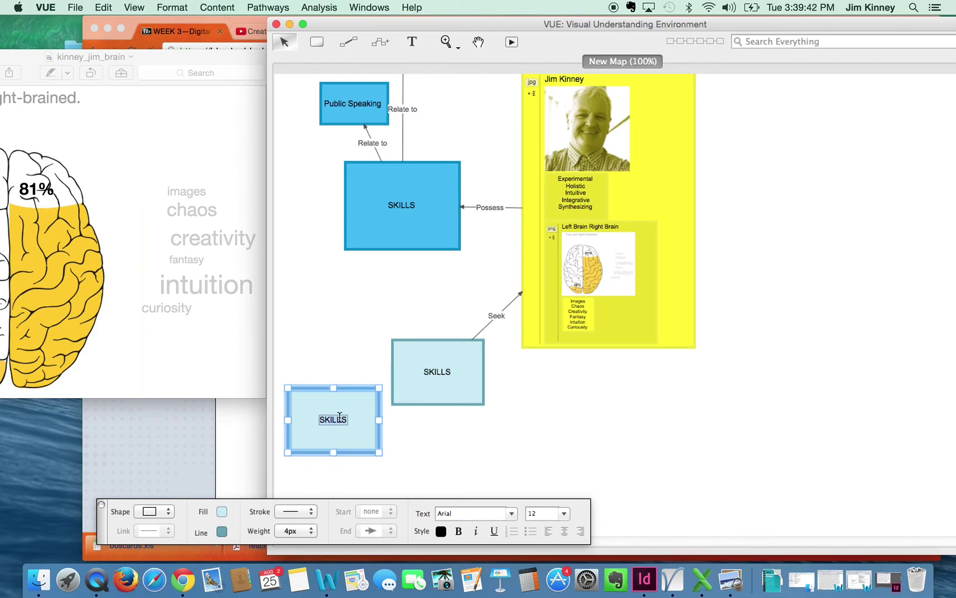
{"action": "type", "text": "Leadership"}
{"action": "left_click", "coordinate": [418, 445]}
{"action": "left_click_drag", "start_coordinate": [334, 422], "coordinate": [371, 339]}
{"action": "left_click", "coordinate": [382, 429]}
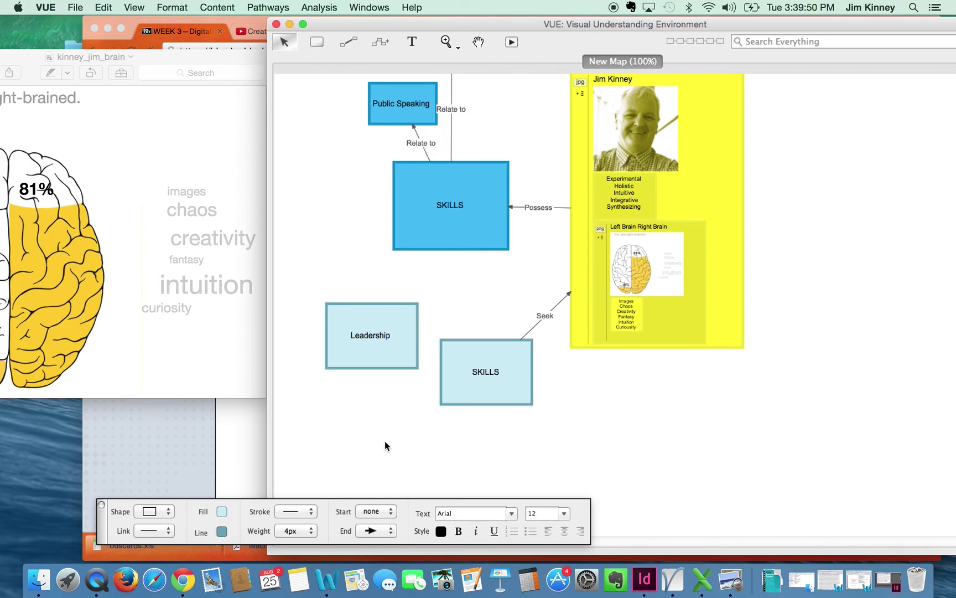
{"action": "left_click", "coordinate": [372, 420]}
Paste another copy, relabel it 'Audio Engineering', shrink it, and set it below Leadership.
{"action": "key", "text": "super+v"}
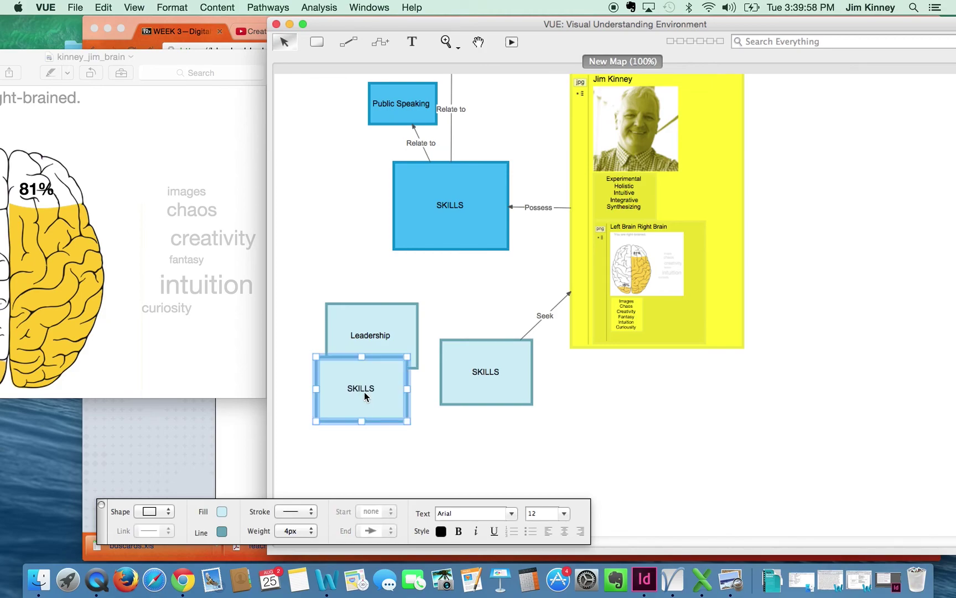
{"action": "double_click", "coordinate": [367, 388]}
{"action": "key", "text": "BackSpace"}
{"action": "type", "text": "Audio Engineering"}
{"action": "left_click", "coordinate": [374, 442]}
{"action": "left_click_drag", "start_coordinate": [373, 391], "coordinate": [380, 420]}
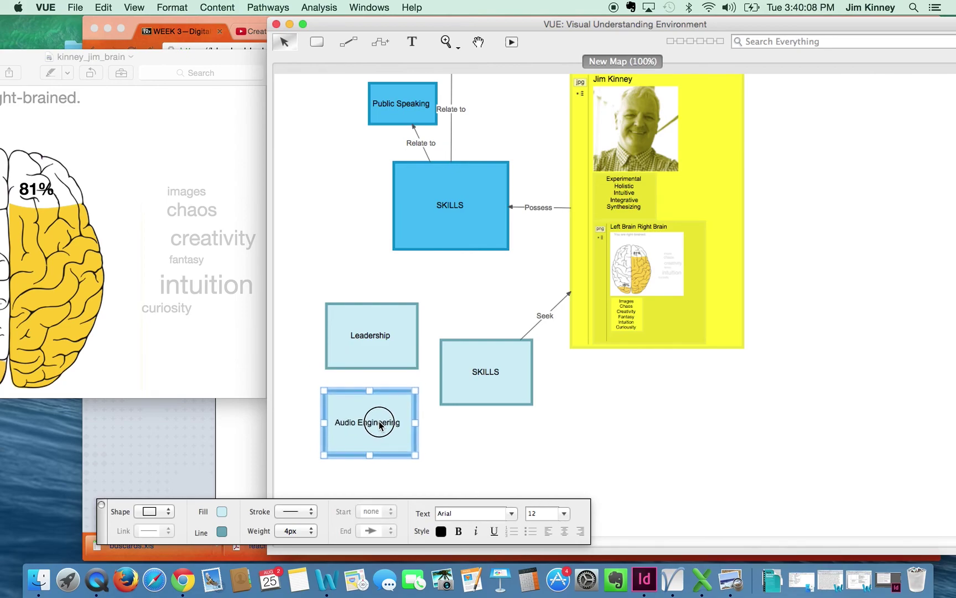
{"action": "left_click_drag", "start_coordinate": [415, 455], "coordinate": [387, 430]}
{"action": "mouse_move", "coordinate": [371, 332]}
{"action": "left_mouse_down"}
{"action": "mouse_move", "coordinate": [361, 343]}
{"action": "mouse_move", "coordinate": [354, 336]}
{"action": "left_mouse_up"}
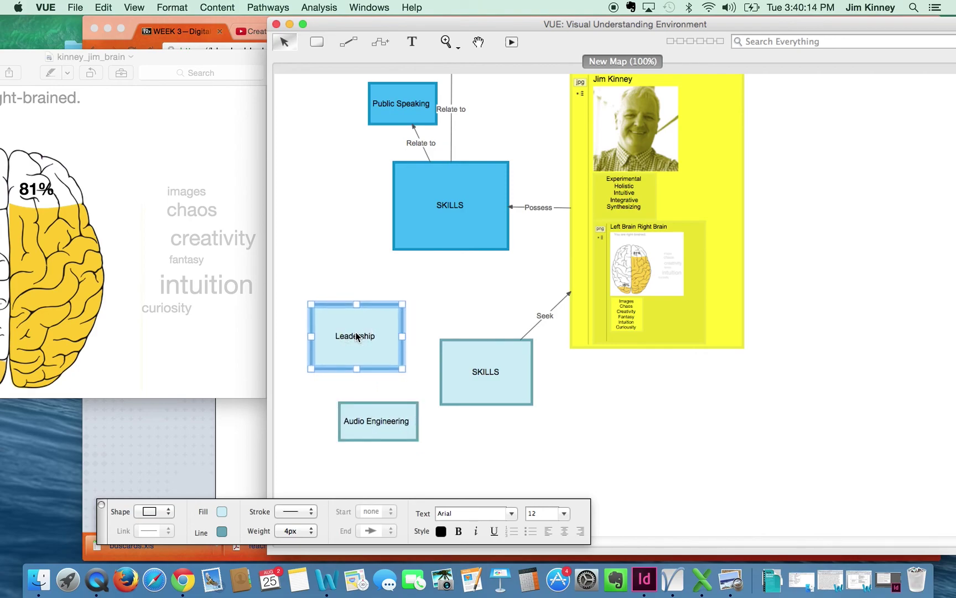
Reposition Audio Engineering and connect it and Leadership to the pale SKILLS node with 'Relate to' links.
{"action": "left_click_drag", "start_coordinate": [388, 424], "coordinate": [457, 376]}
{"action": "left_click", "coordinate": [349, 42]}
{"action": "type", "text": "R"}
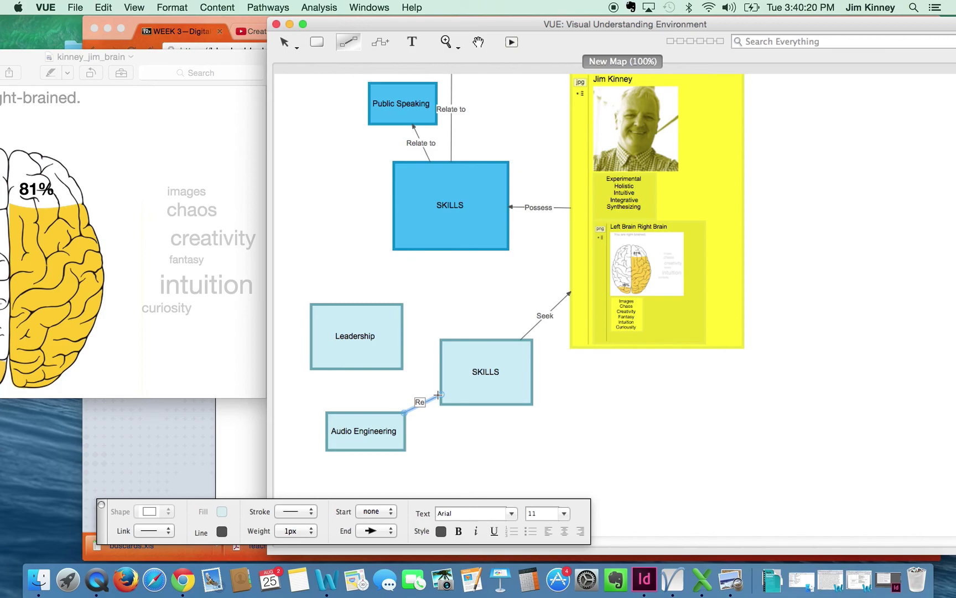
{"action": "type", "text": "e"}
{"action": "key", "text": "BackSpace"}
{"action": "key", "text": "BackSpace"}
{"action": "type", "text": "Relate to"}
{"action": "left_click_drag", "start_coordinate": [392, 346], "coordinate": [441, 361]}
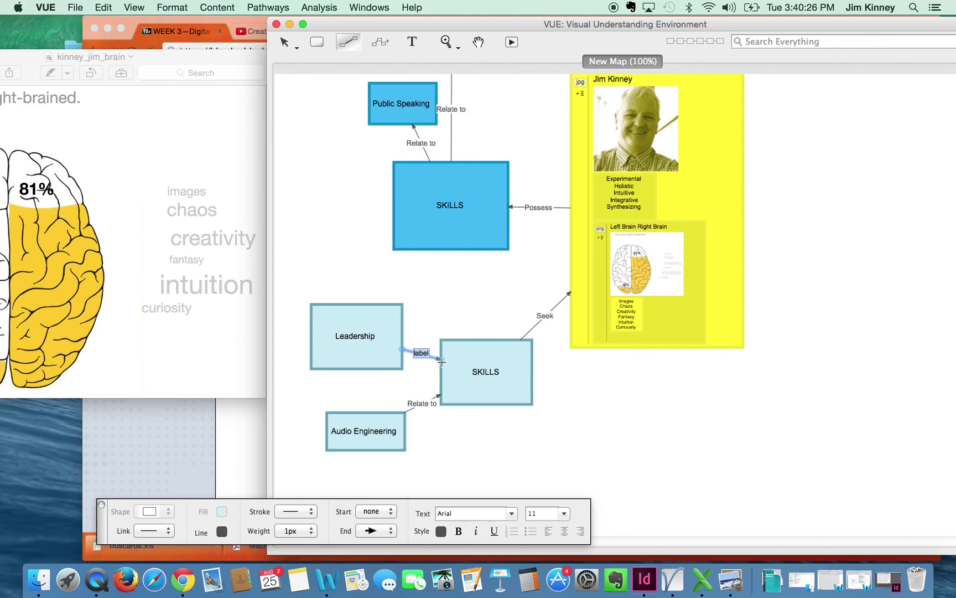
{"action": "type", "text": "Relate to"}
Select the pale SKILLS node group, then enlarge it and shift it down-left.
{"action": "left_click", "coordinate": [283, 41]}
{"action": "left_click_drag", "start_coordinate": [296, 290], "coordinate": [587, 532]}
{"action": "left_click_drag", "start_coordinate": [498, 391], "coordinate": [496, 457]}
{"action": "left_click", "coordinate": [634, 393]}
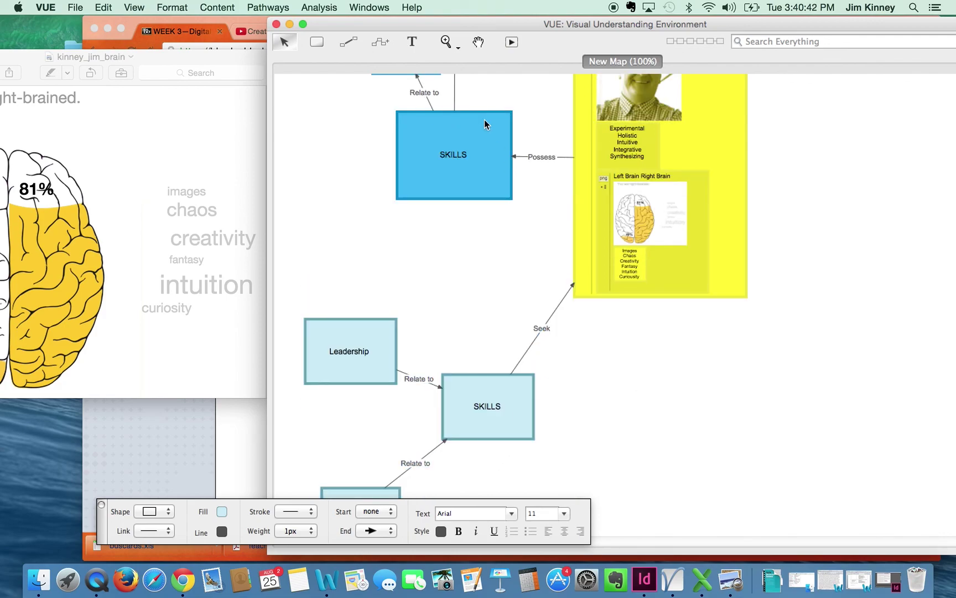
{"action": "scroll", "coordinate": [459, 307], "scroll_direction": "up", "scroll_amount": 5}
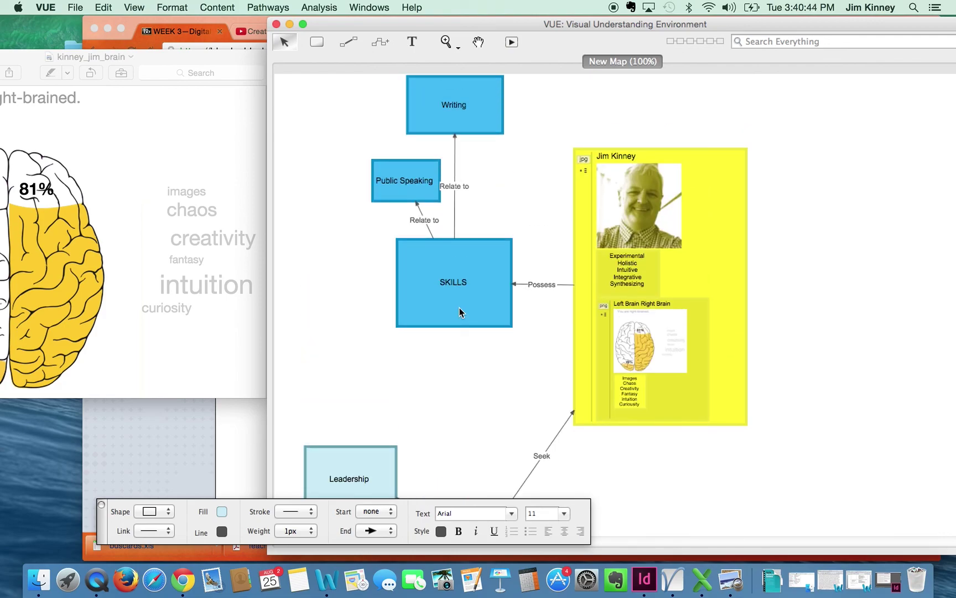
{"action": "scroll", "coordinate": [459, 311], "scroll_direction": "down", "scroll_amount": 5}
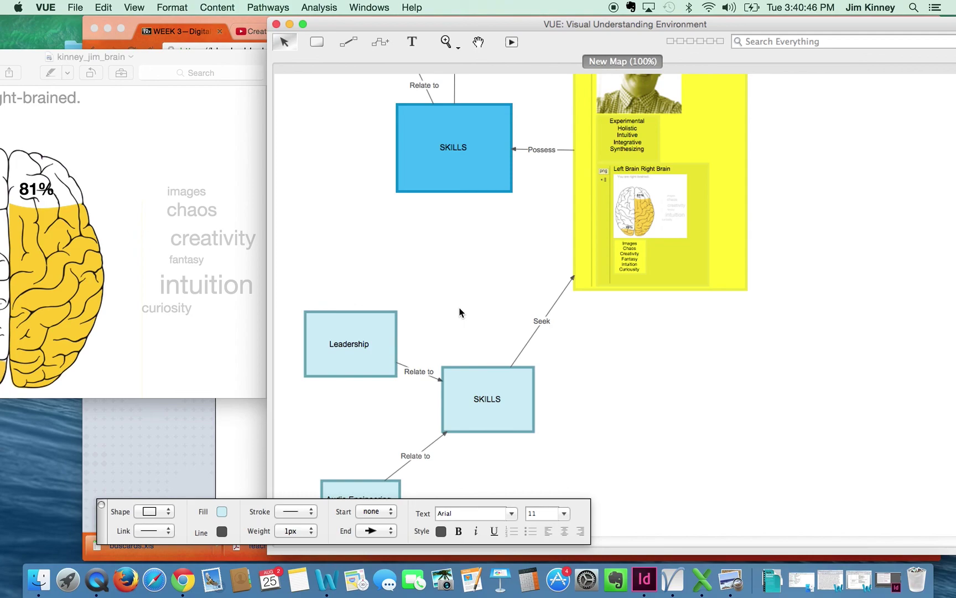
{"action": "scroll", "coordinate": [459, 312], "scroll_direction": "up", "scroll_amount": 3}
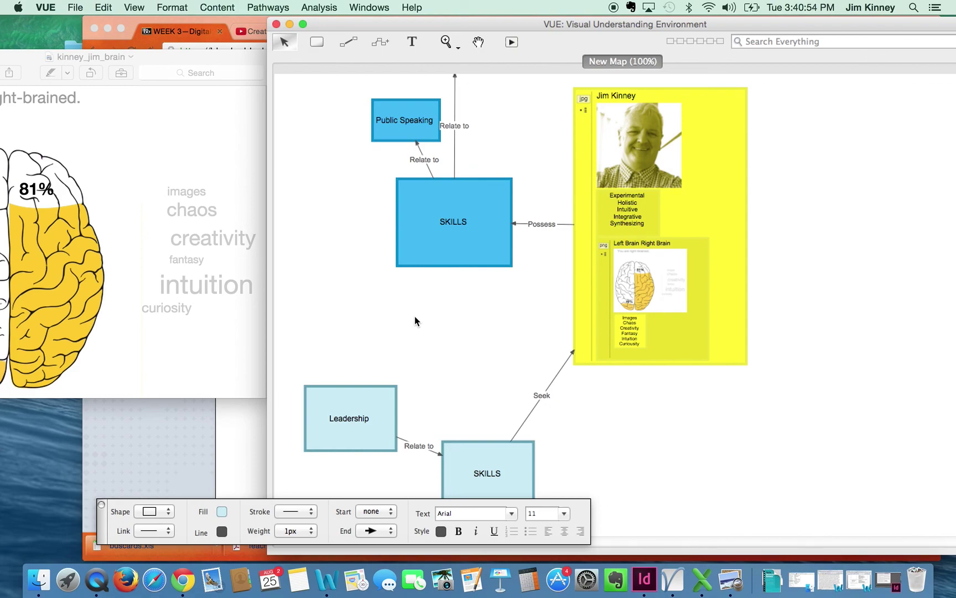
{"action": "scroll", "coordinate": [414, 316], "scroll_direction": "up", "scroll_amount": 3}
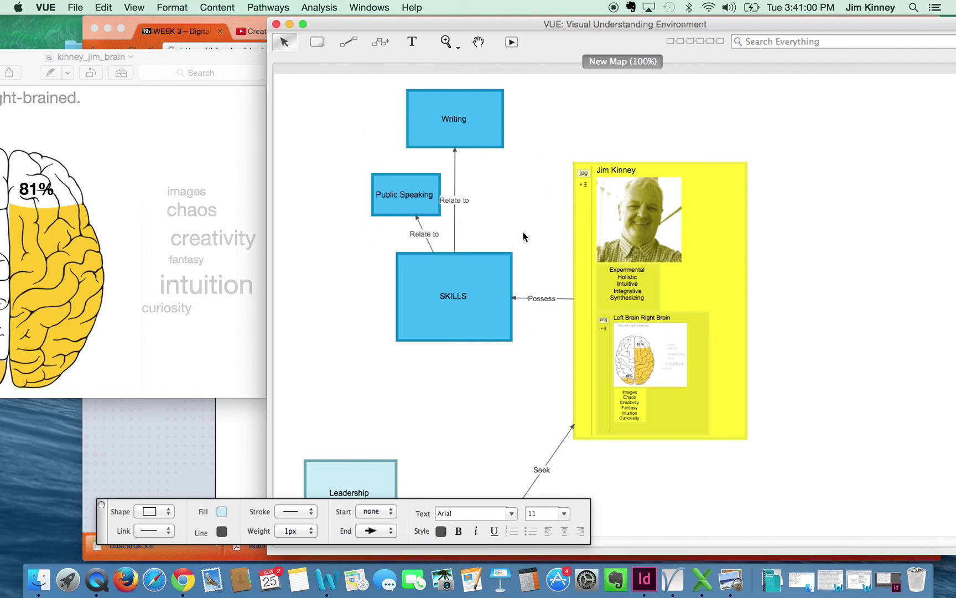
{"action": "scroll", "coordinate": [448, 379], "scroll_direction": "down", "scroll_amount": 5}
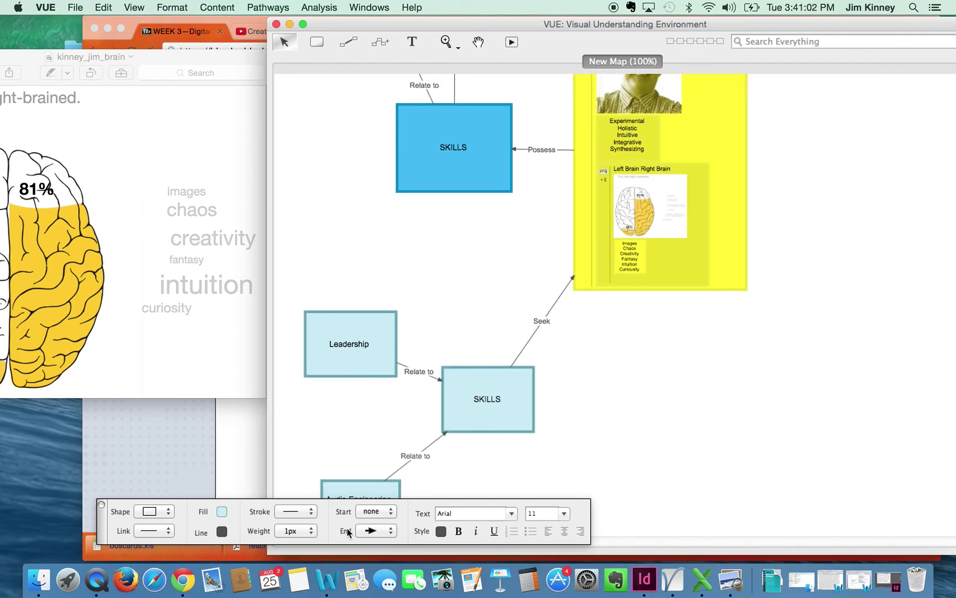